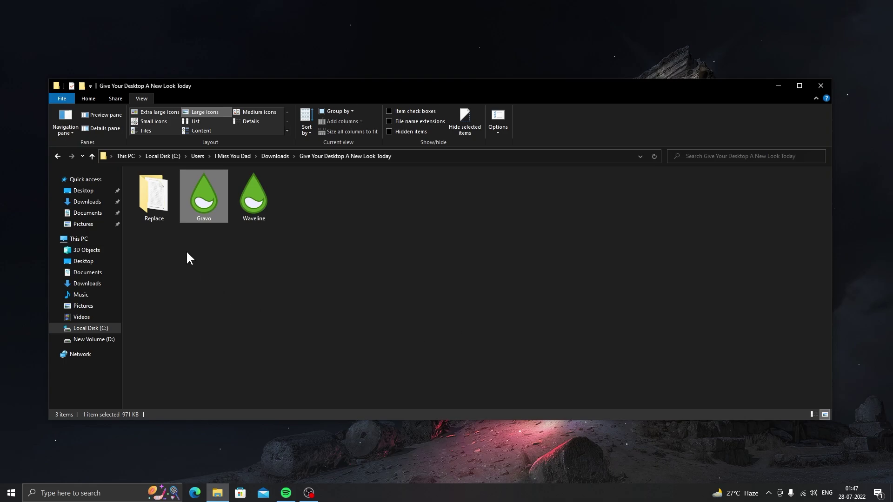
Copy the Gravo and IcyStorm folders from inside the Replace folder, showing its contents as large icons
left_click(163, 216)
right_click(165, 199)
left_click(166, 201)
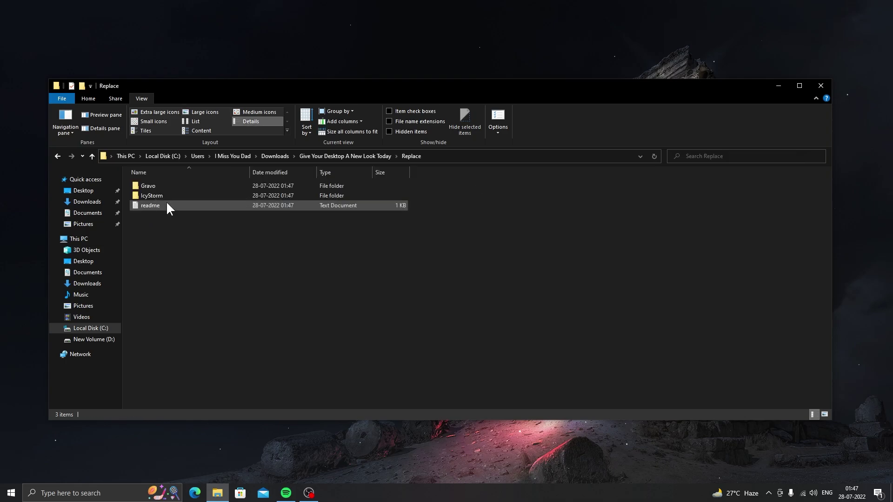
left_click(196, 195)
left_click(205, 112)
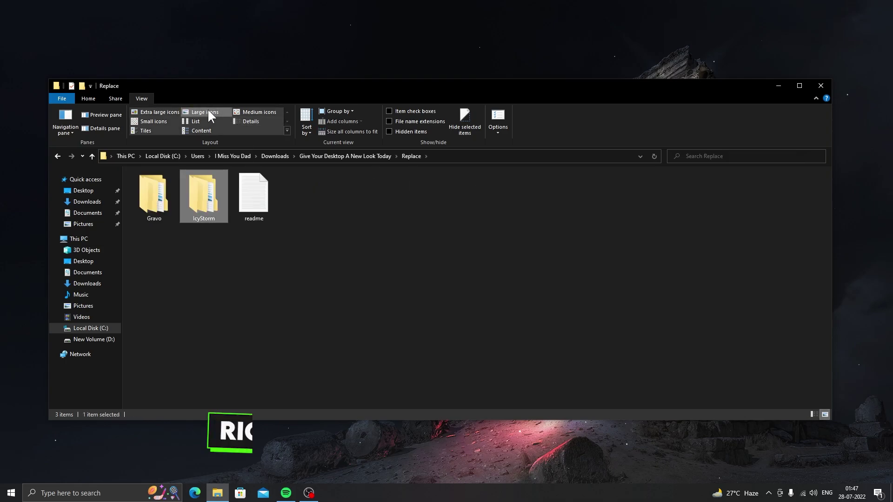
left_click_drag(213, 252, 148, 191)
right_click(149, 191)
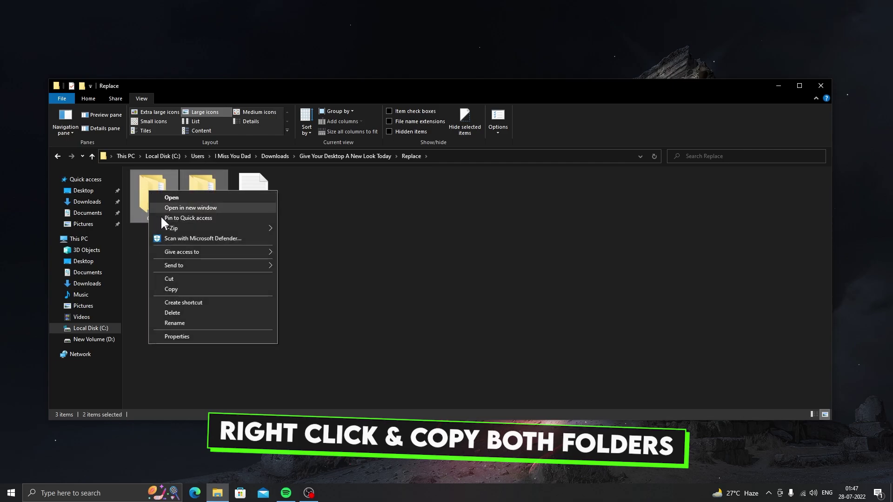
left_click(186, 289)
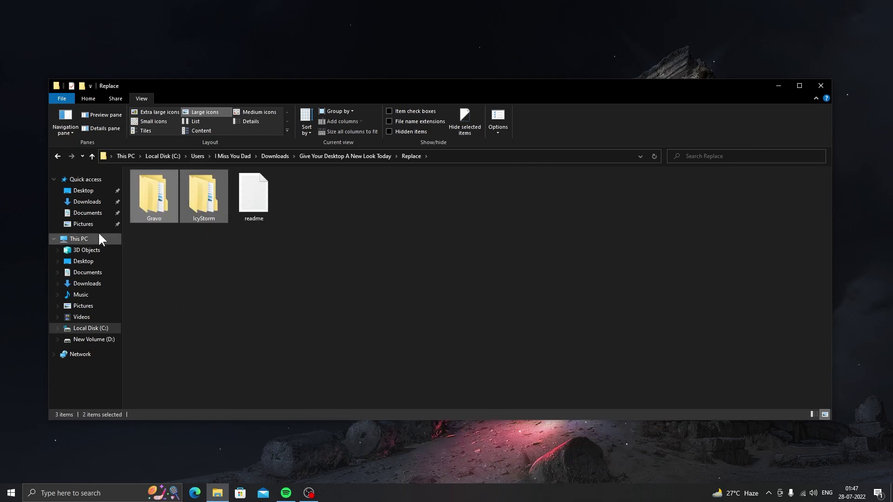
Open the Skins folder inside Documents > Rainmeter
left_click(93, 215)
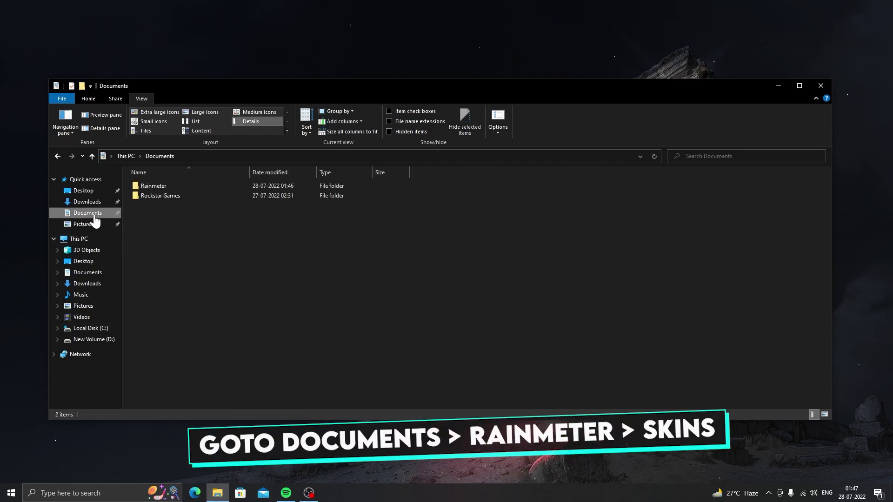
right_click(161, 185)
left_click(179, 194)
right_click(154, 186)
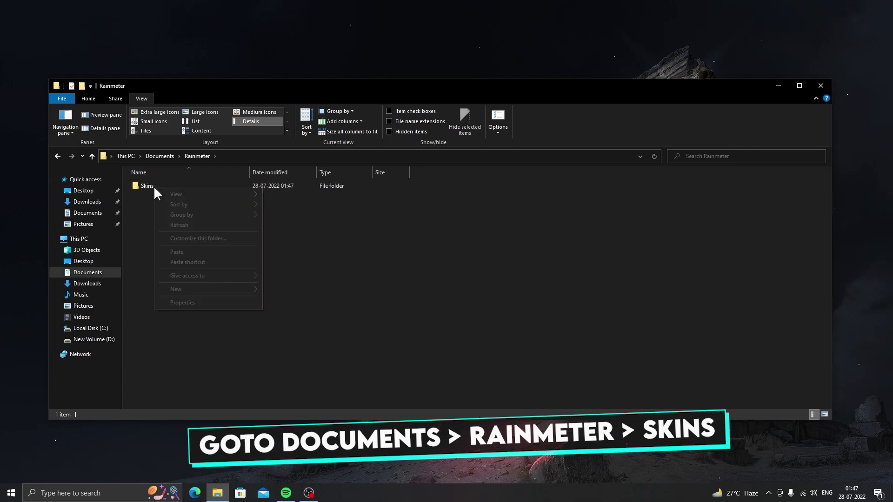
left_click(144, 184)
right_click(144, 185)
left_click(156, 191)
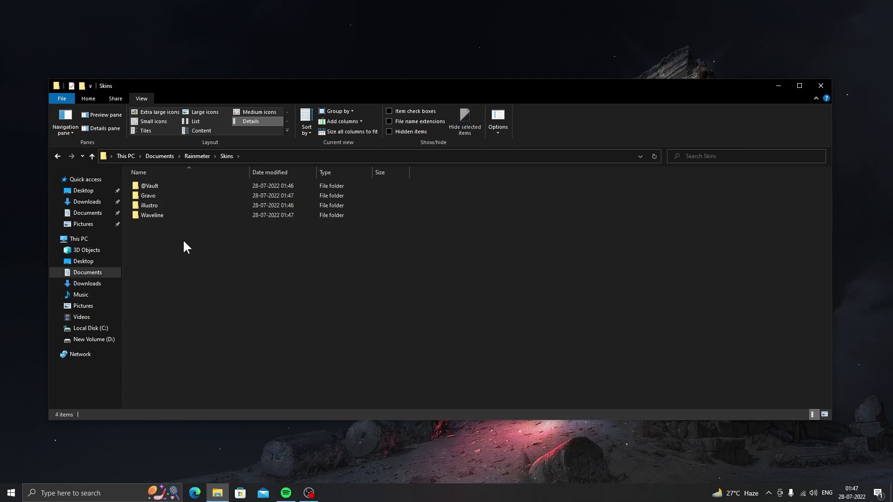
Paste the copied folders into Skins, replace the existing files in the destination, and close the folder window
right_click(243, 259)
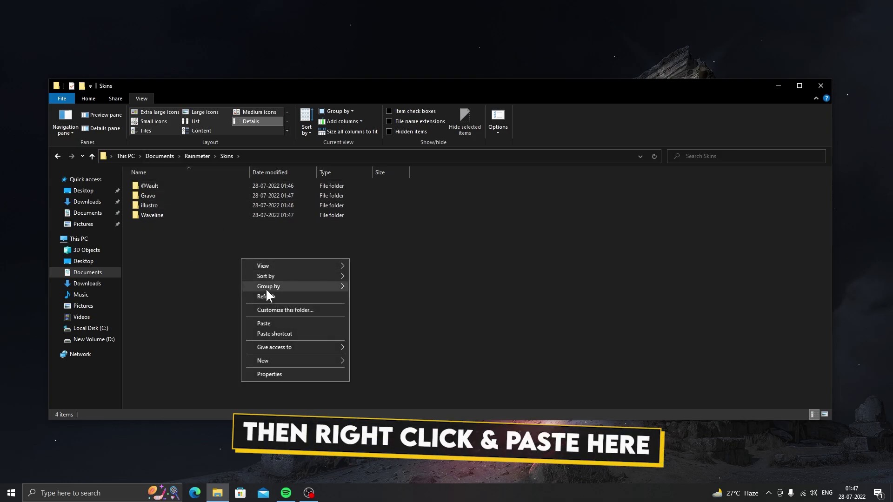
left_click(279, 325)
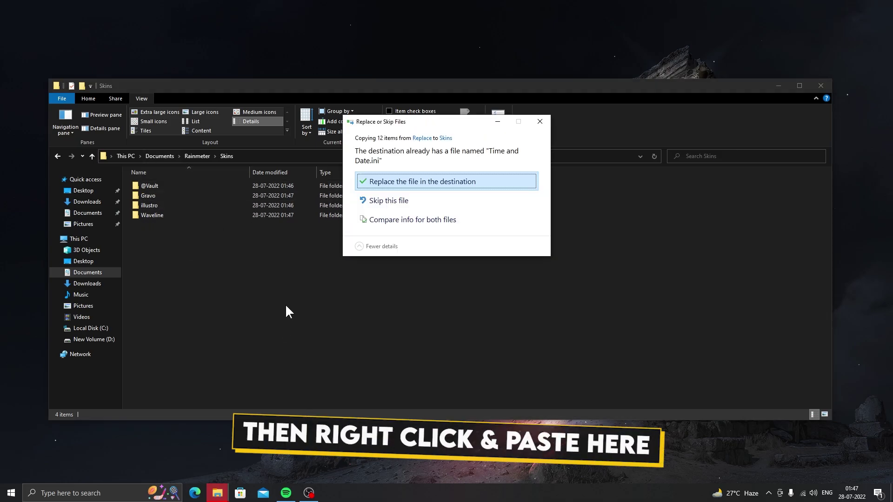
left_click(404, 183)
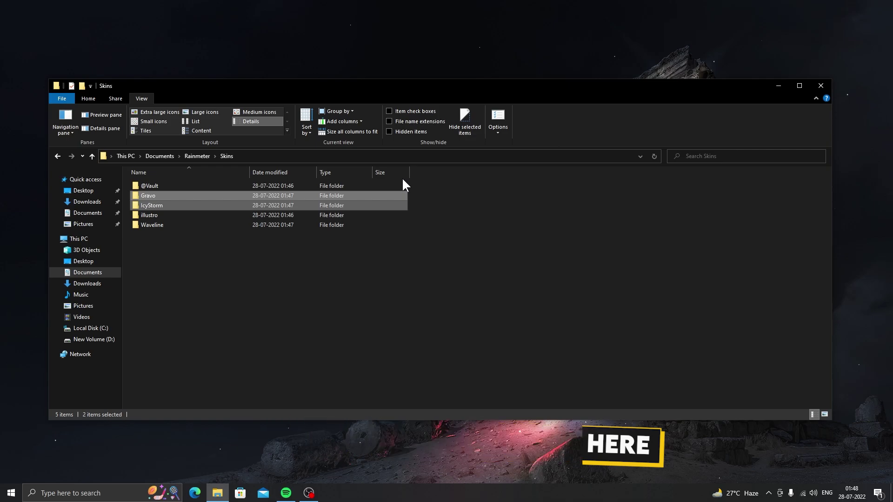
left_click(821, 86)
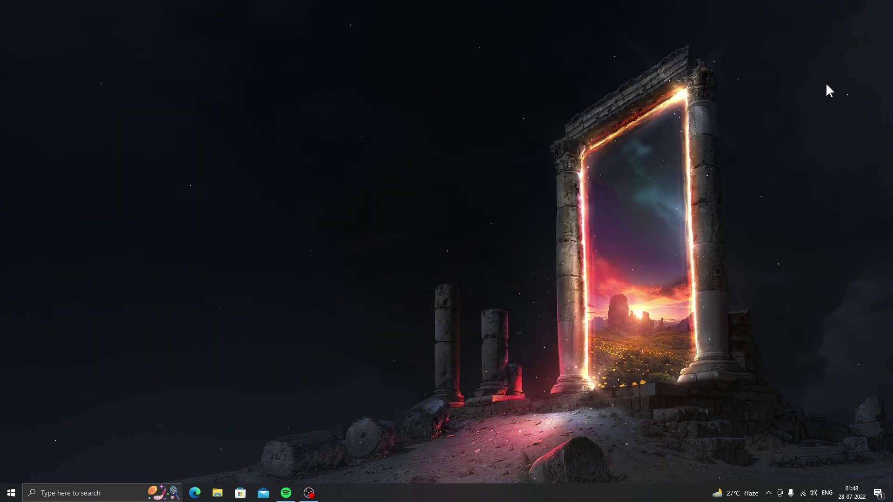
Open the Rainmeter manager, move its window to the right side of the desktop, and refresh all skins
left_click(769, 493)
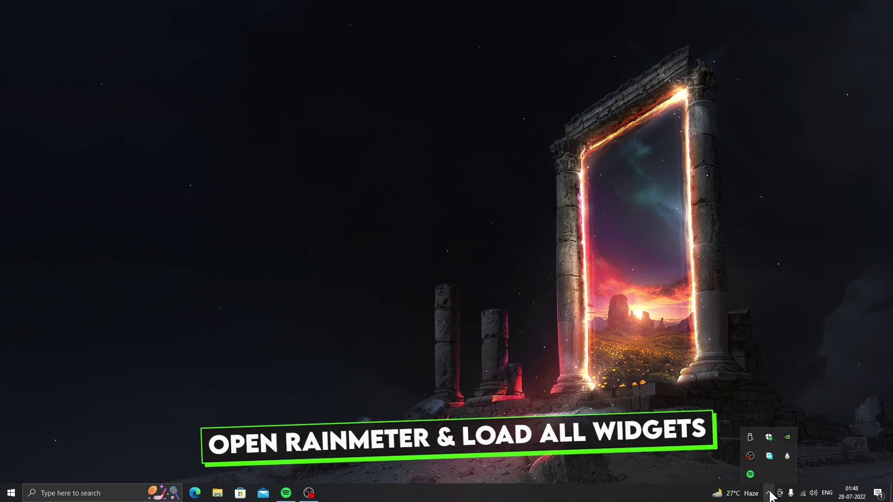
left_click(787, 457)
left_click_drag(384, 120, 640, 154)
left_click(695, 423)
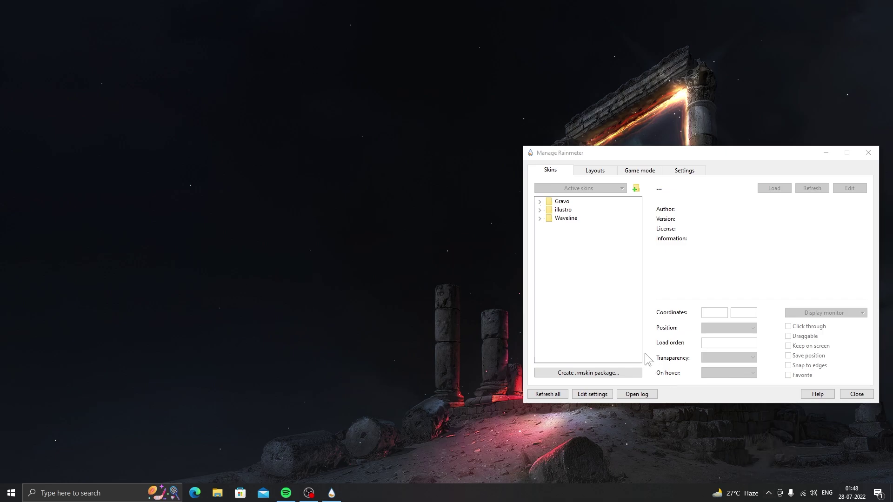
left_click(552, 396)
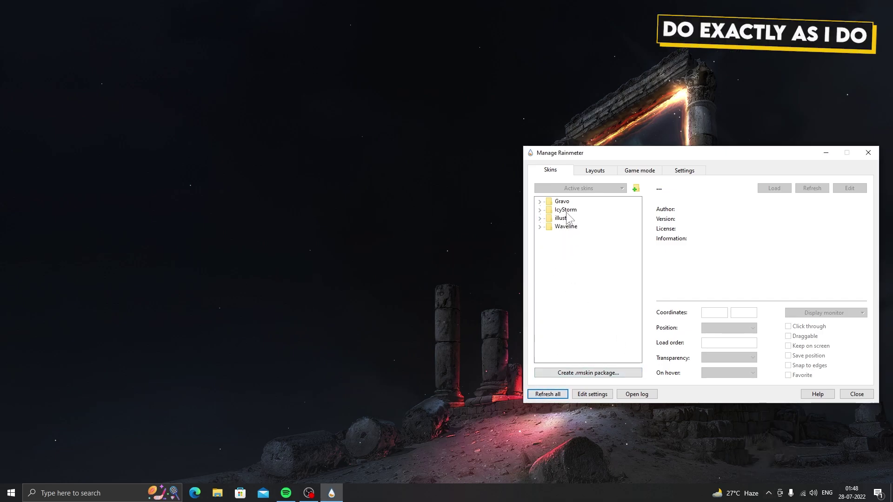
Load Gravo's Time and Date.ini skin and place the widget at about 357, 333 on the desktop
left_click(540, 202)
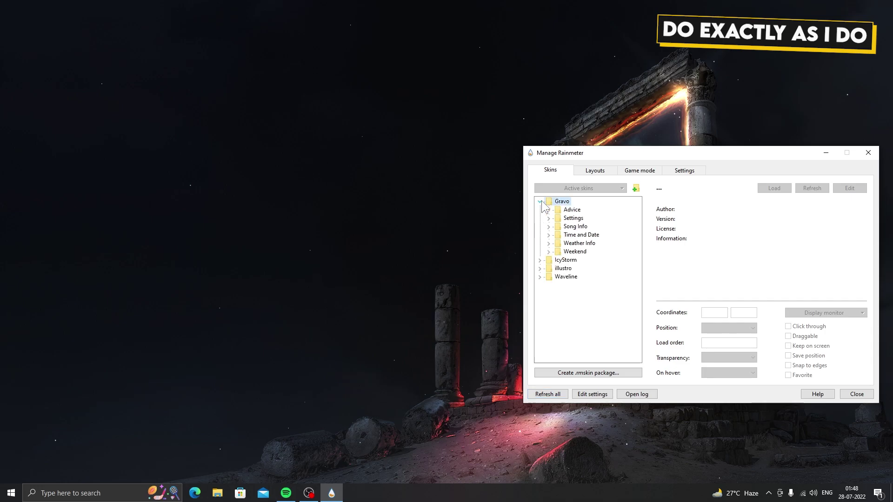
left_click(549, 235)
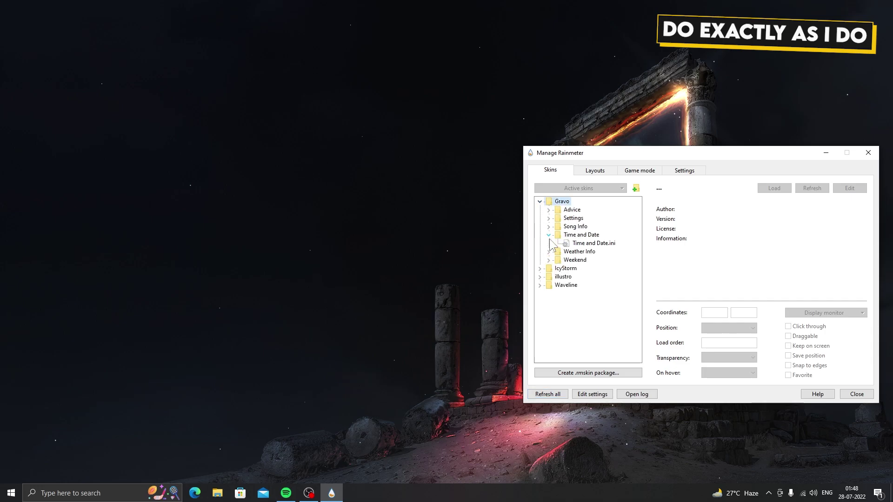
right_click(579, 244)
left_click(582, 252)
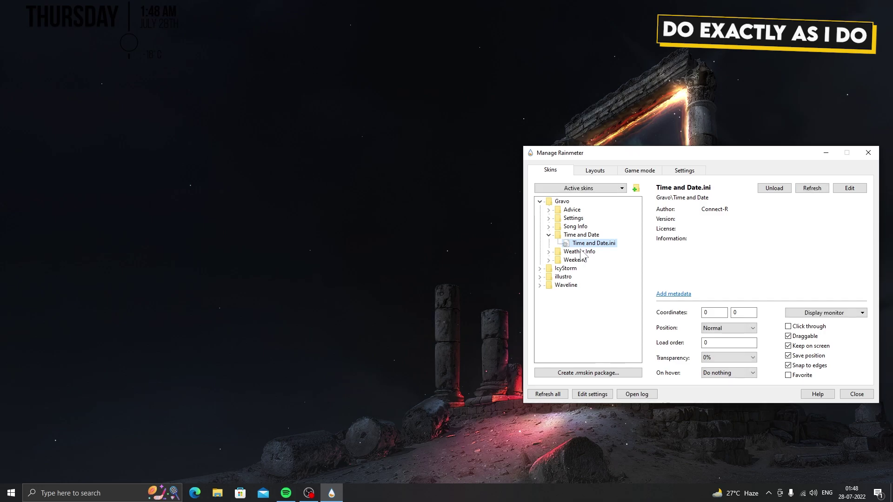
left_click_drag(120, 26, 284, 179)
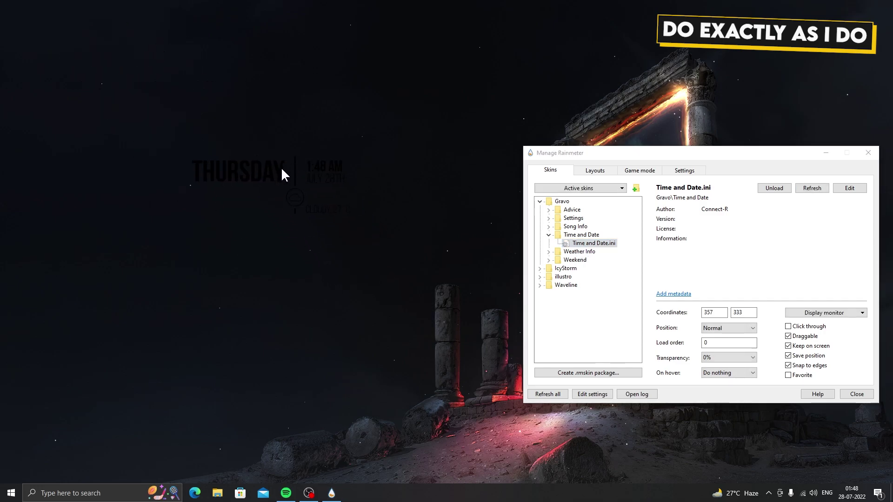
Load Gravo's Settings.ini, set the font color to white (255,255,255), and close the settings widget
left_click(549, 219)
right_click(576, 226)
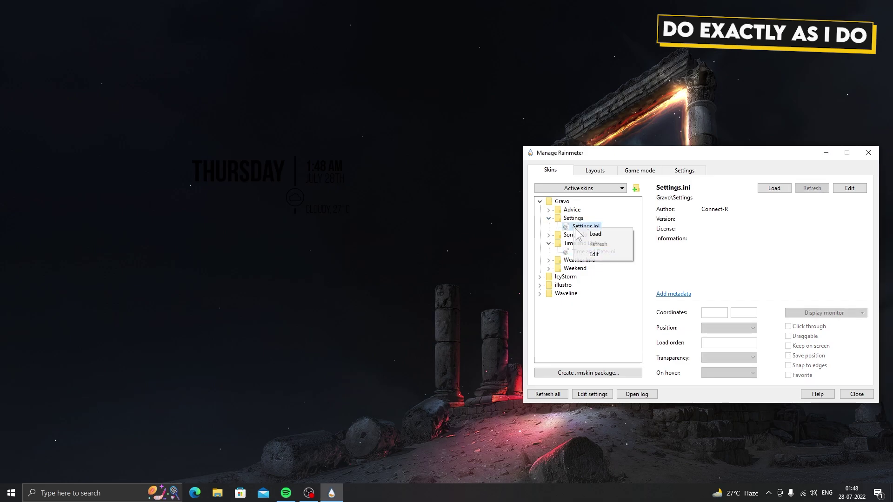
left_click(595, 234)
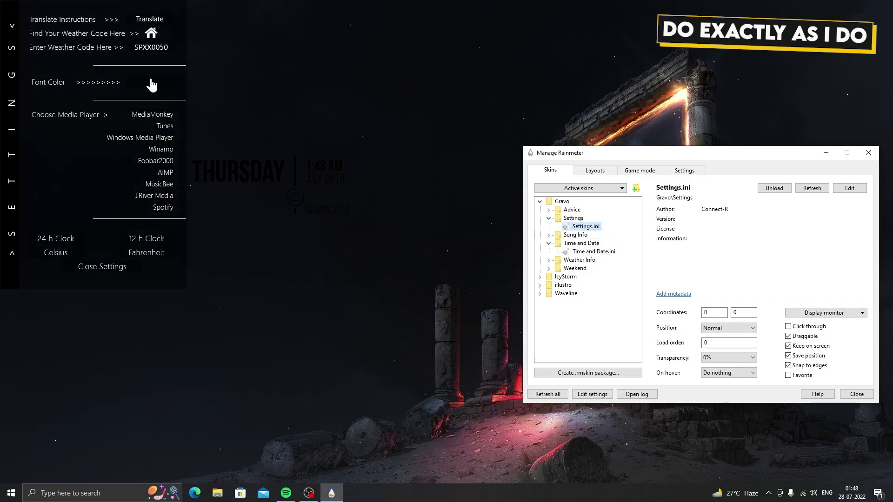
left_click(152, 83)
left_click_drag(386, 174, 382, 160)
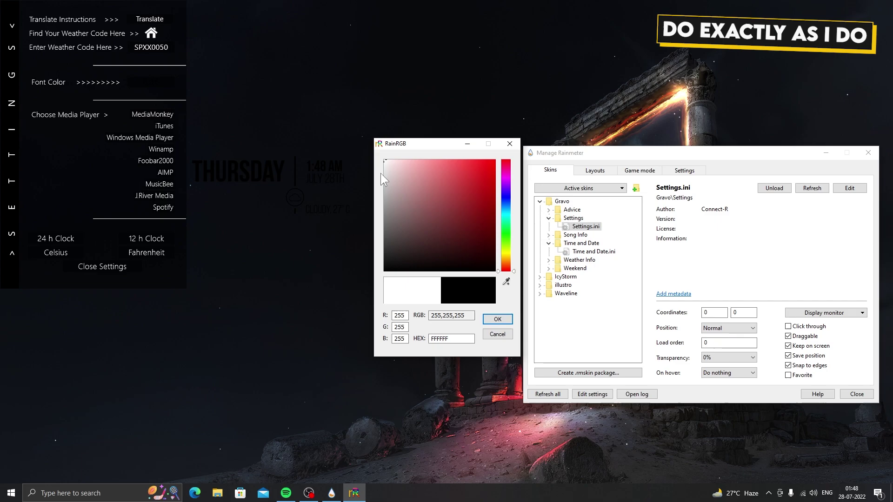
left_click(496, 318)
left_click(116, 269)
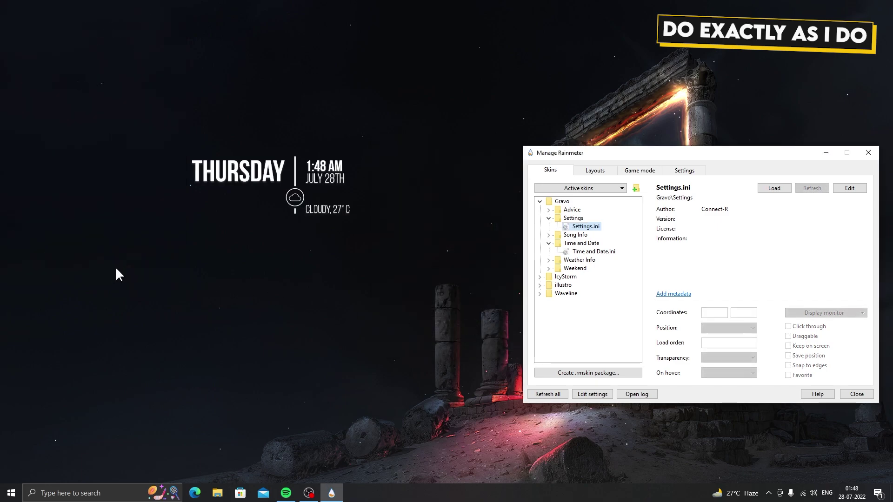
Move the Time and Date widget up to about 354, 297 and load Weekend.ini just above its weekday text at about 420, 280
mouse_move(294, 178)
left_mouse_down()
mouse_move(285, 157)
mouse_move(294, 160)
left_mouse_up()
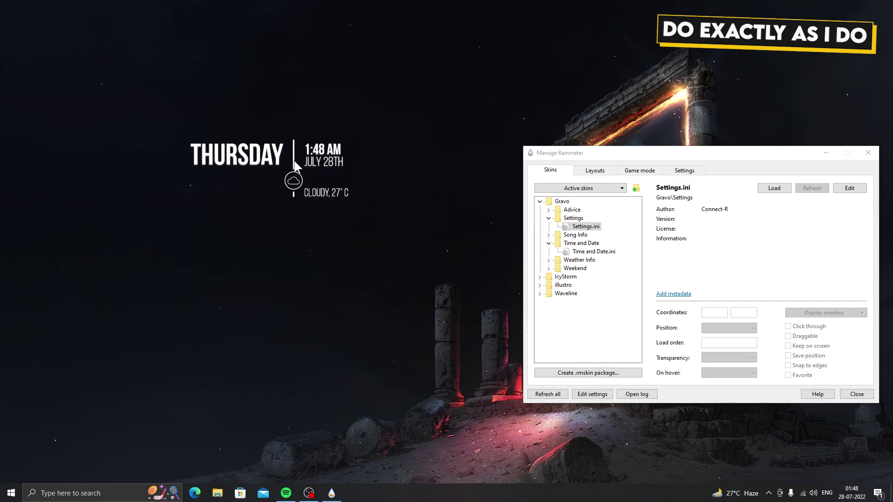
left_click(548, 269)
right_click(575, 277)
left_click(578, 281)
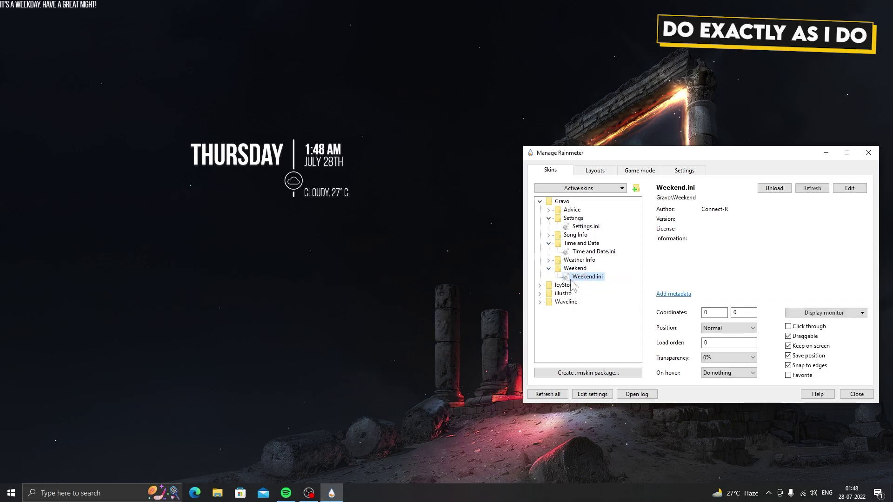
left_click_drag(74, 6, 272, 135)
scroll(272, 135, "down", 1)
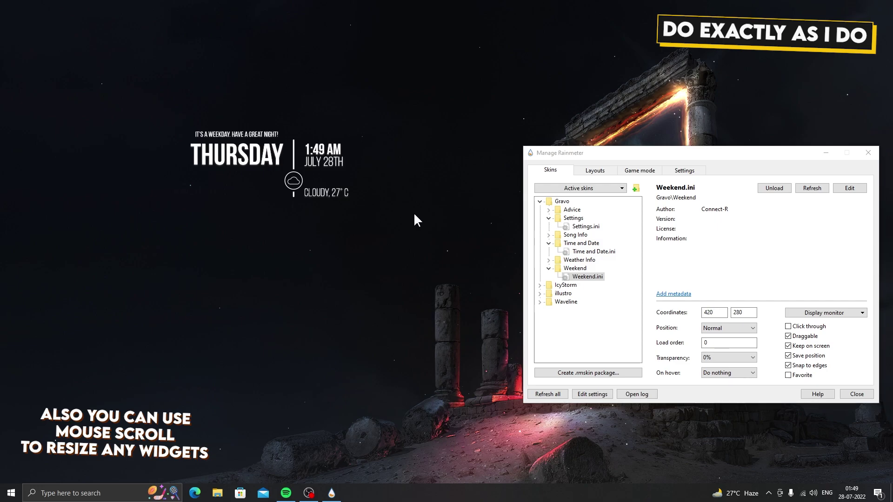
Load Gravo's Song Info.ini and place it just below the weekday text at about 420, 364
left_click(548, 234)
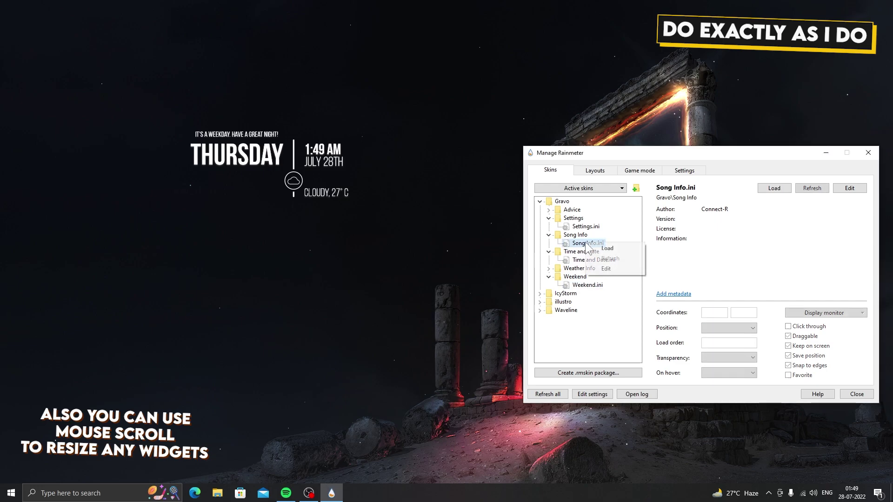
double_click(587, 243)
left_click_drag(41, 7, 236, 177)
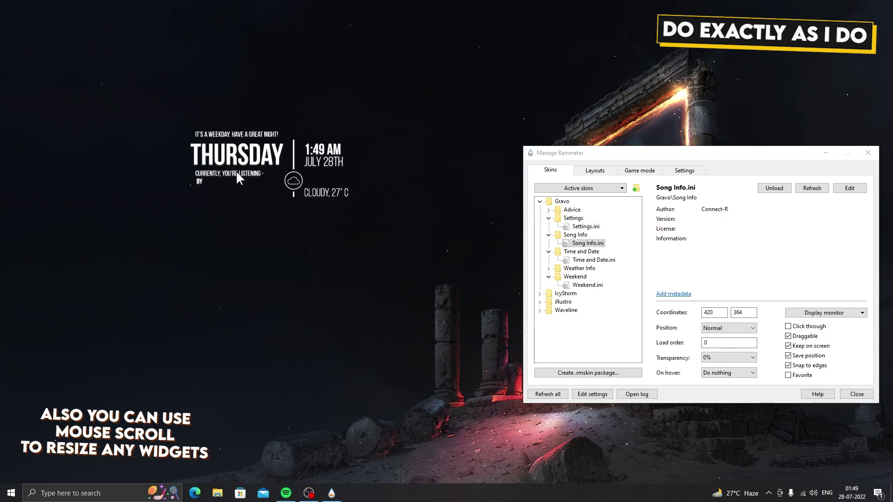
Load Gravo's Settings.ini again, choose Spotify as the media player, and close the settings widget
right_click(581, 226)
left_click(600, 231)
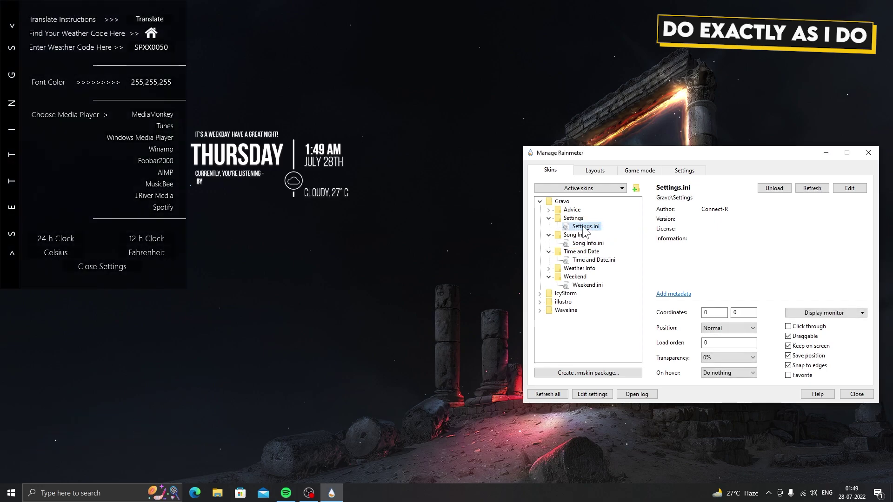
left_click(163, 211)
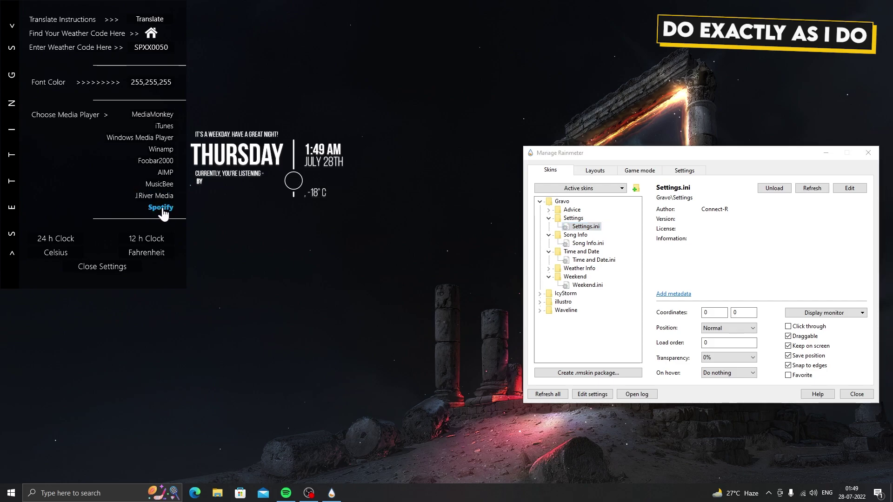
left_click(110, 268)
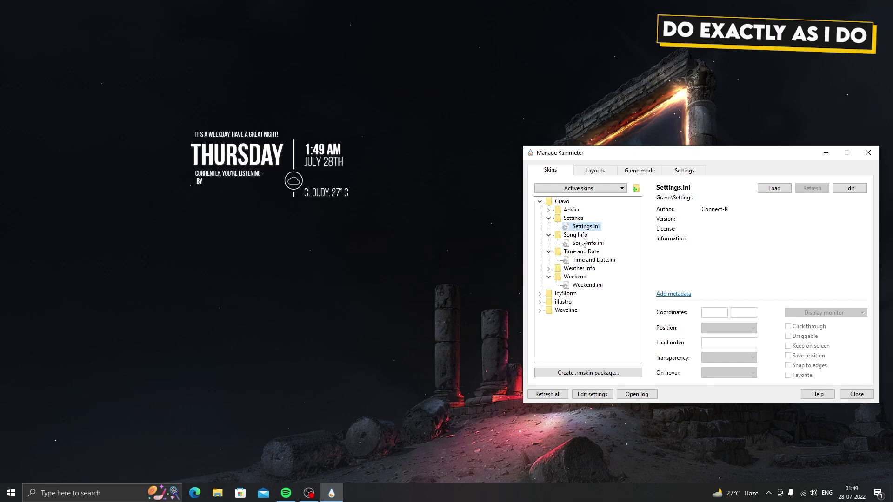
Collapse the expanded Gravo subfolders and set the position of Time and Date.ini to On desktop
left_click(549, 235)
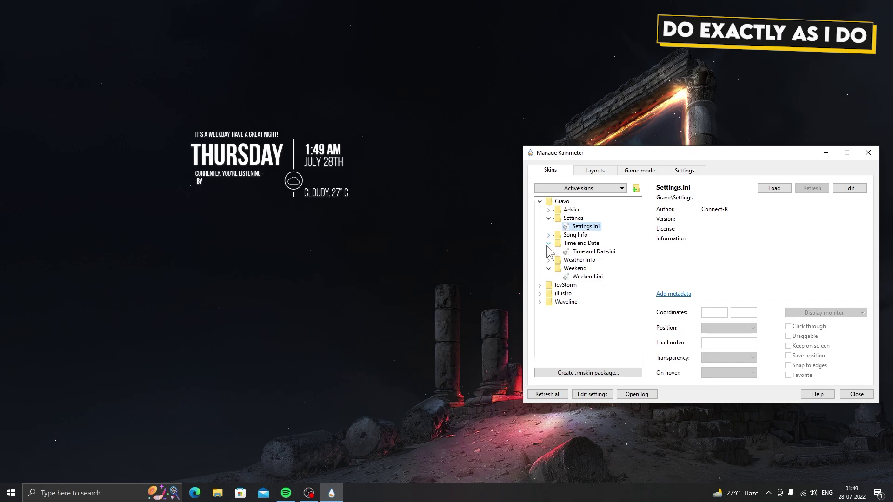
left_click(549, 244)
left_click(549, 261)
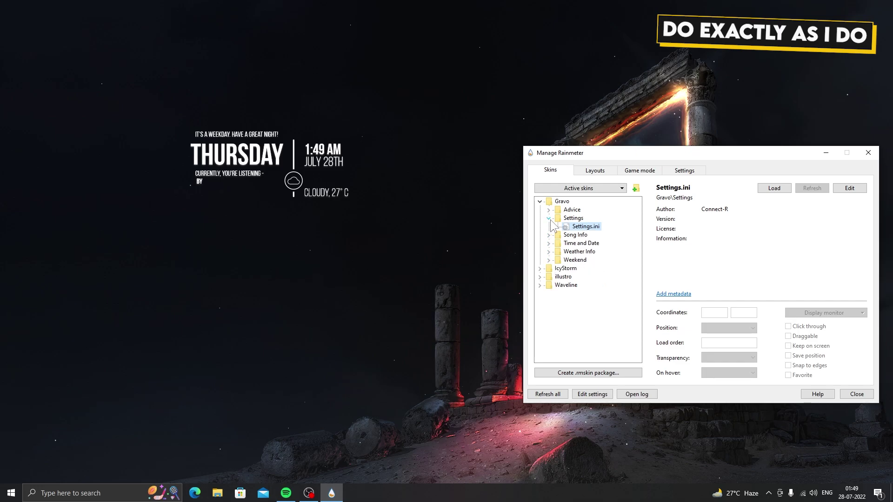
left_click(549, 218)
left_click(549, 235)
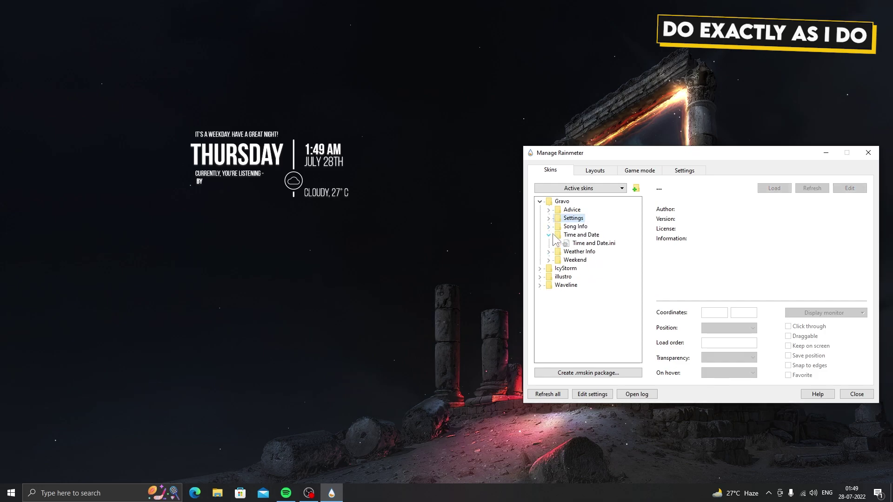
left_click(588, 244)
left_click(728, 328)
left_click(719, 367)
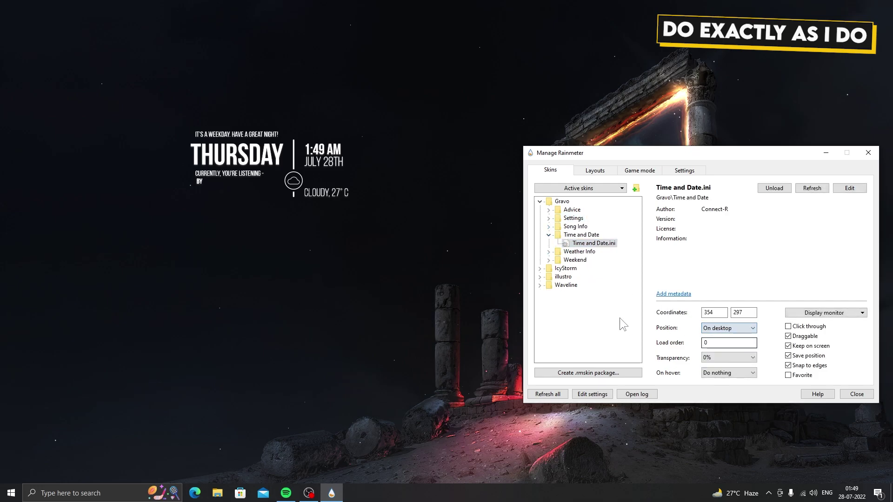
Set the position of Gravo's Weekend.ini to On desktop
left_click(548, 259)
left_click(588, 268)
left_click(728, 327)
left_click(720, 367)
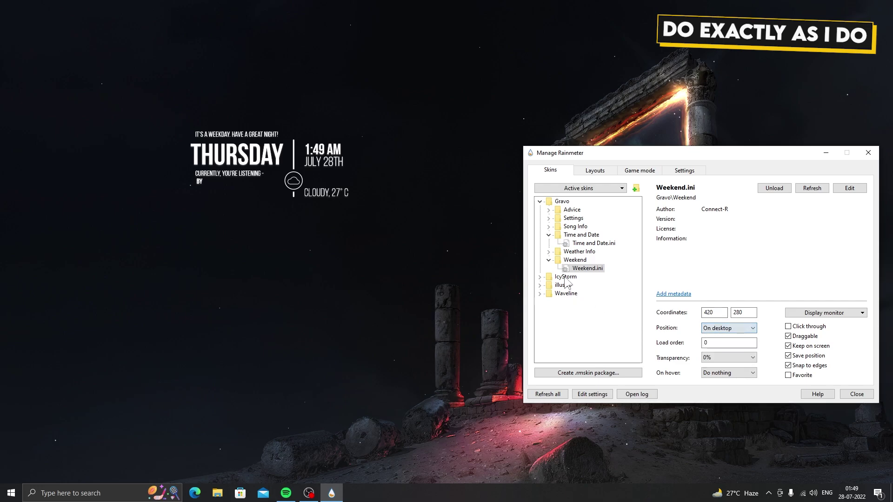
Set the position of Gravo's Song Info.ini to On desktop and collapse the Gravo folder tree
left_click(549, 227)
left_click(588, 235)
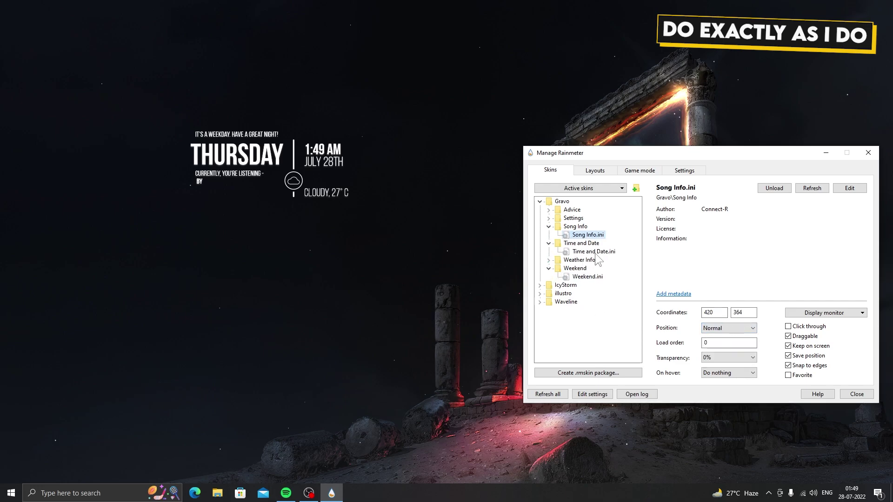
left_click(706, 328)
left_click(719, 367)
left_click(549, 227)
left_click(549, 234)
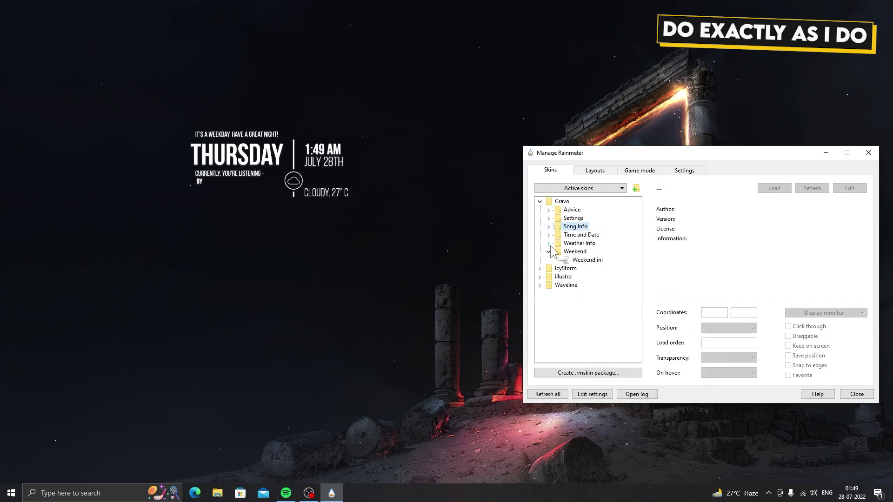
left_click(549, 252)
left_click(539, 201)
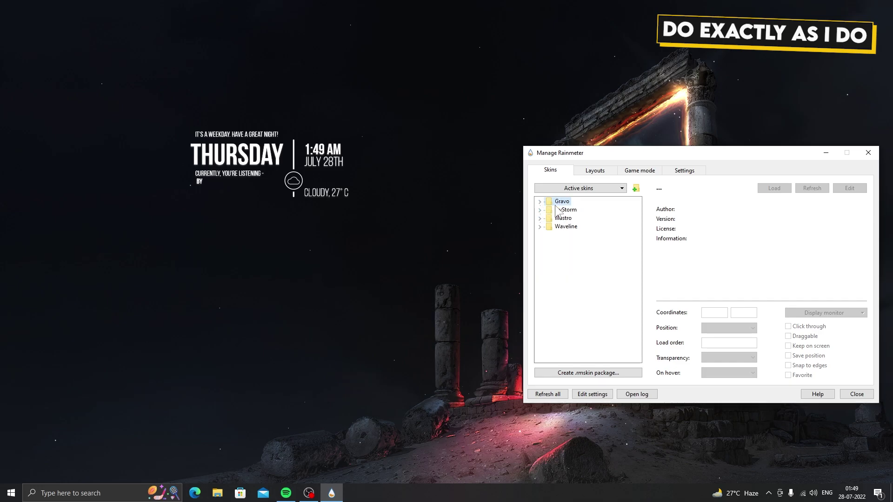
Load Waveline's Skin.ini and place the visualizer below the Gravo date and song text at about 324, 297
left_click(563, 227)
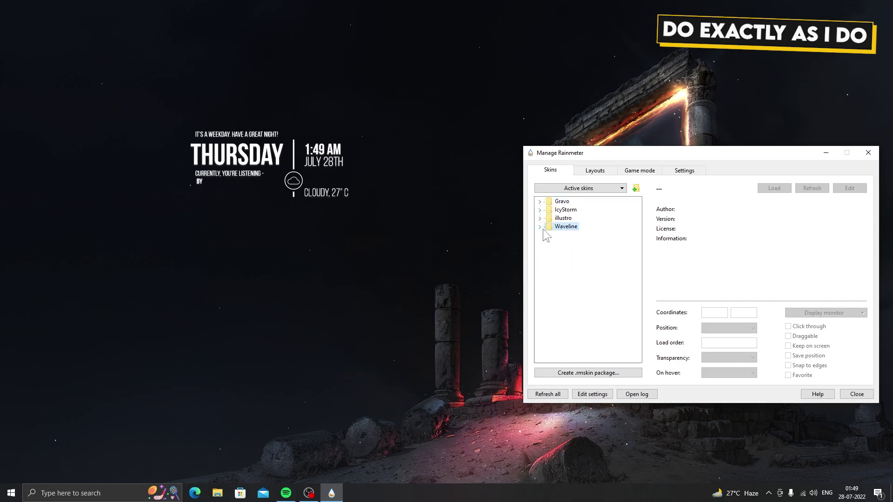
left_click(572, 235)
right_click(568, 235)
left_click(578, 240)
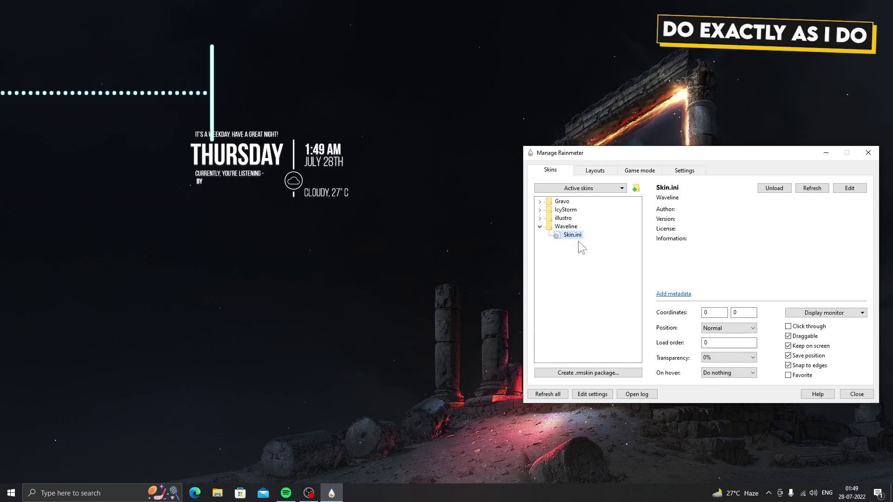
left_click_drag(177, 93, 329, 236)
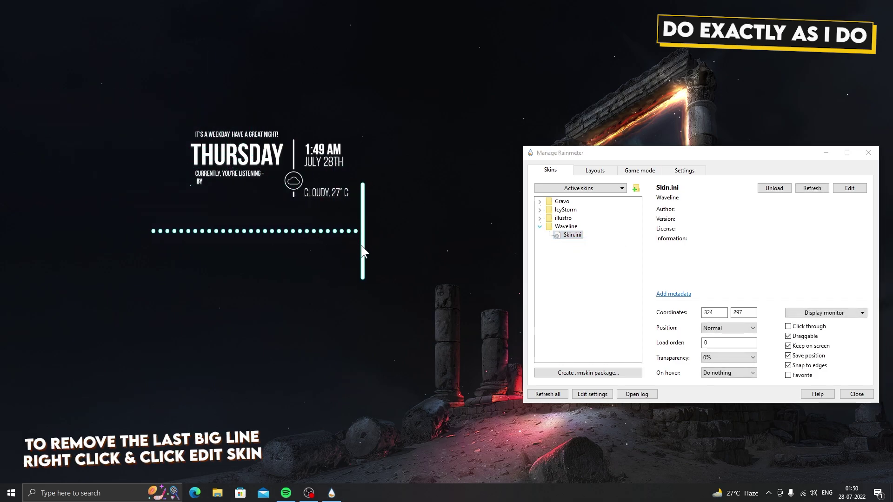
Open the Waveline skin file for editing, delete the entire Shape31 line, and save and close the file
right_click(357, 232)
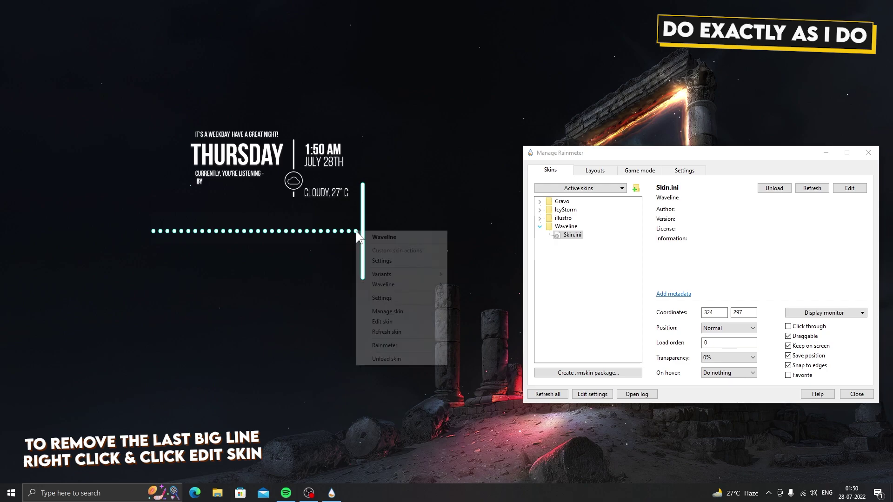
left_click(379, 321)
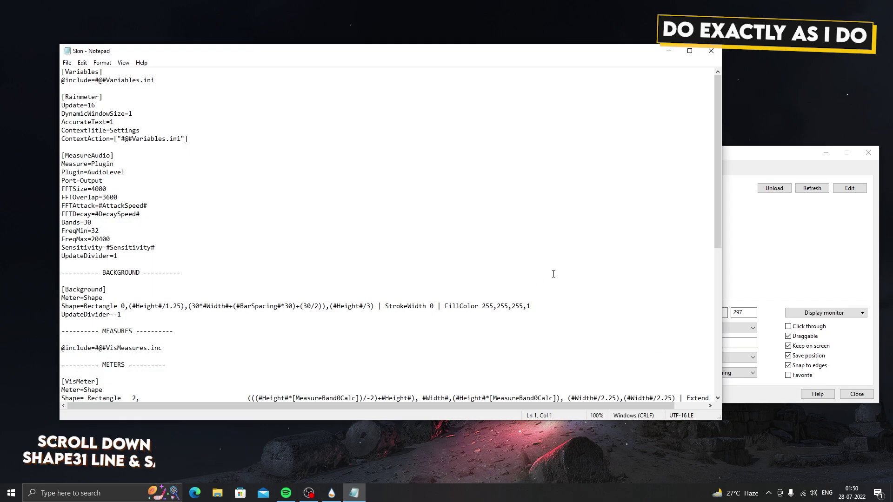
left_click_drag(717, 179, 729, 345)
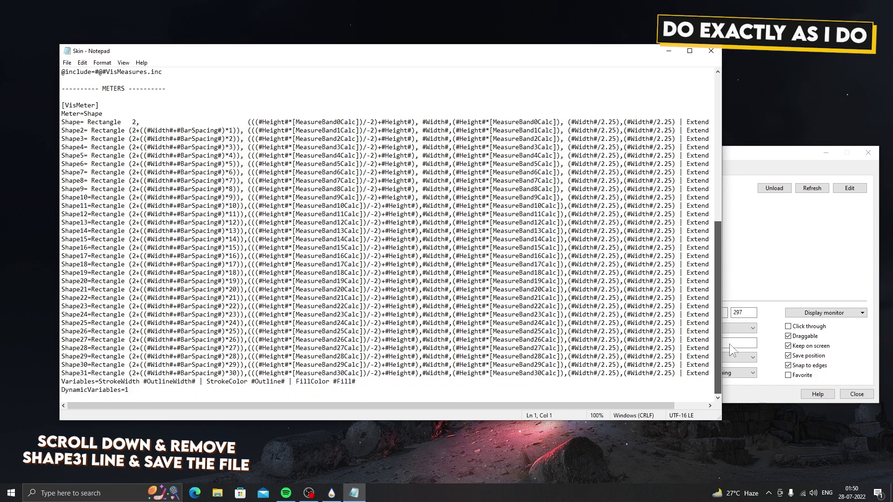
left_click_drag(61, 373, 744, 374)
left_click_drag(674, 405, 573, 408)
key("BackSpace")
key("BackSpace")
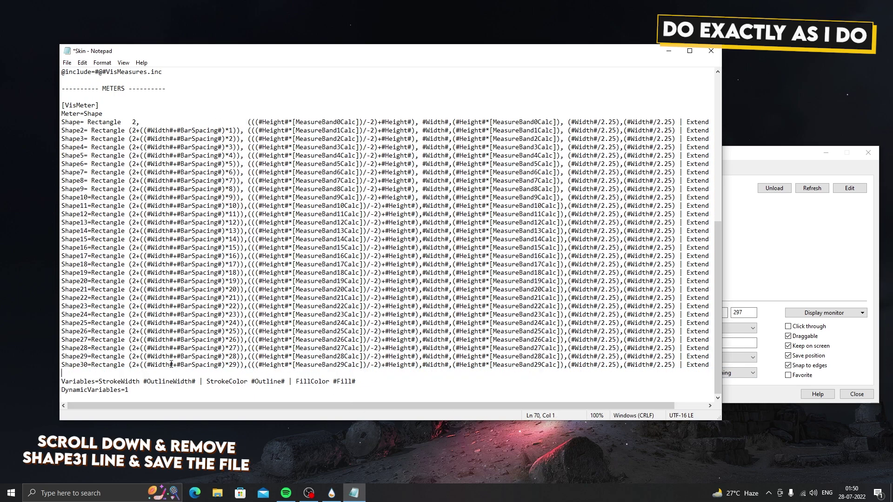
left_click(67, 62)
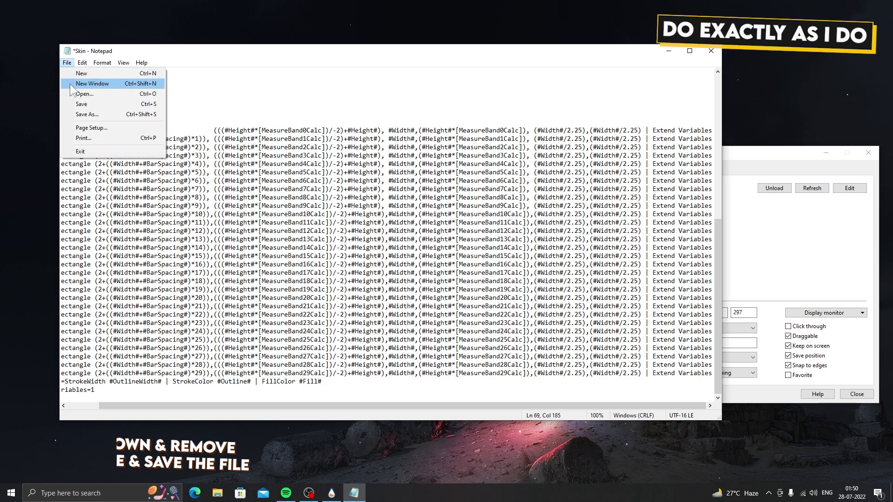
left_click(77, 103)
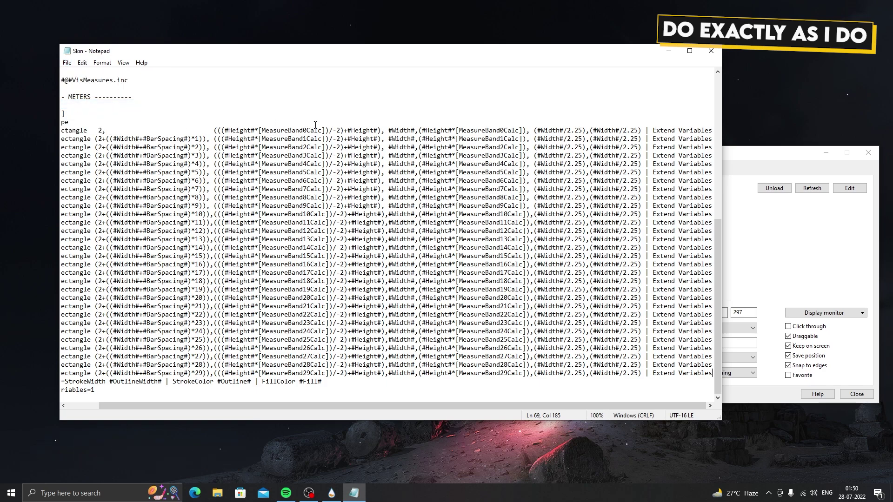
left_click(710, 51)
Refresh the Waveline skin and move the visualizer to about 368, 280, collapsing the Waveline folder
right_click(357, 235)
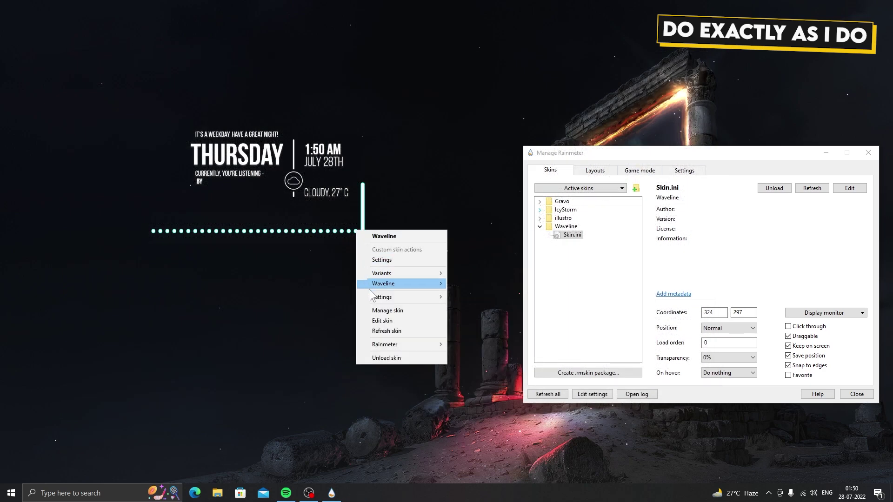
left_click(372, 331)
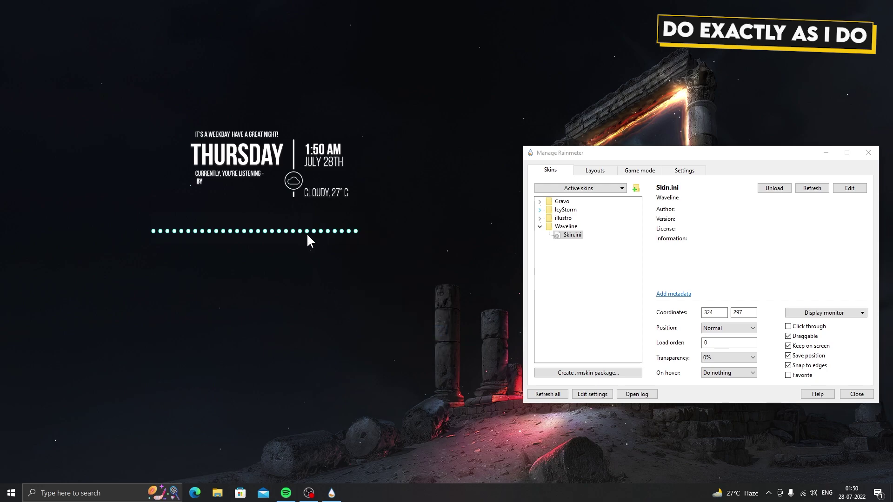
left_click_drag(307, 235, 327, 222)
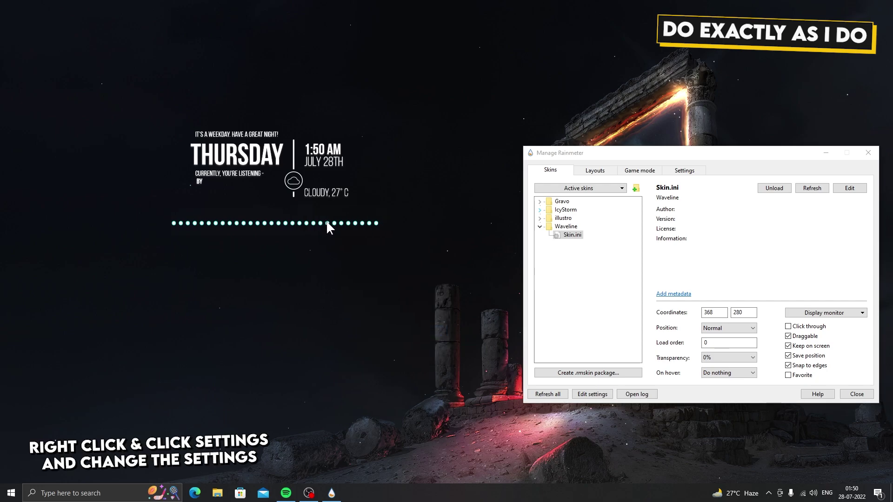
left_click(539, 227)
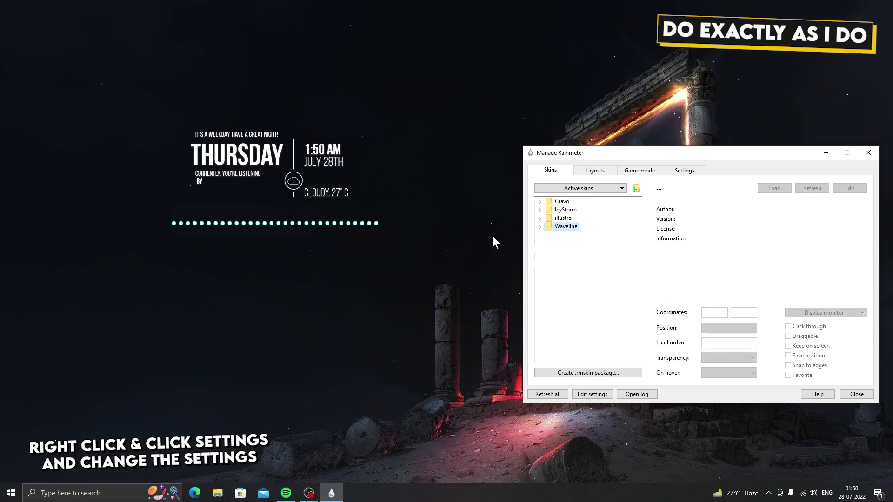
In Waveline's settings file, set Width to 2.5, Height to 80, Outline to 0,255,255,0 and Fill to 255,255,255,150
right_click(328, 224)
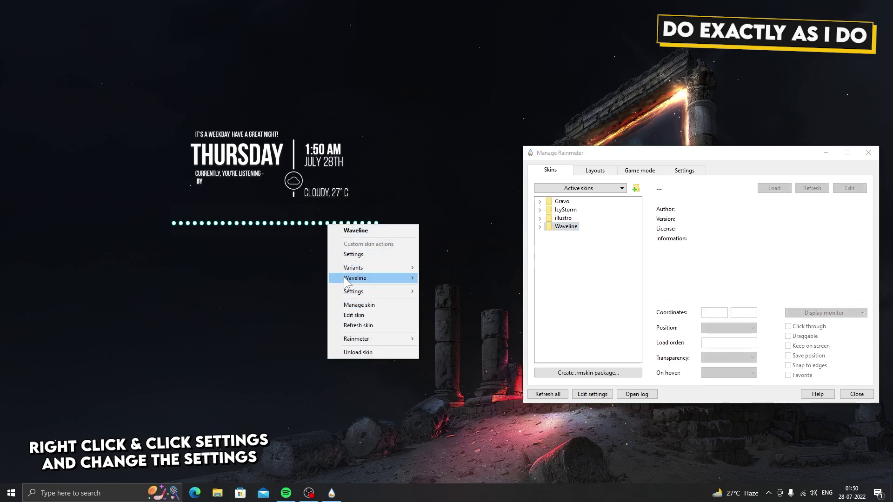
left_click(357, 255)
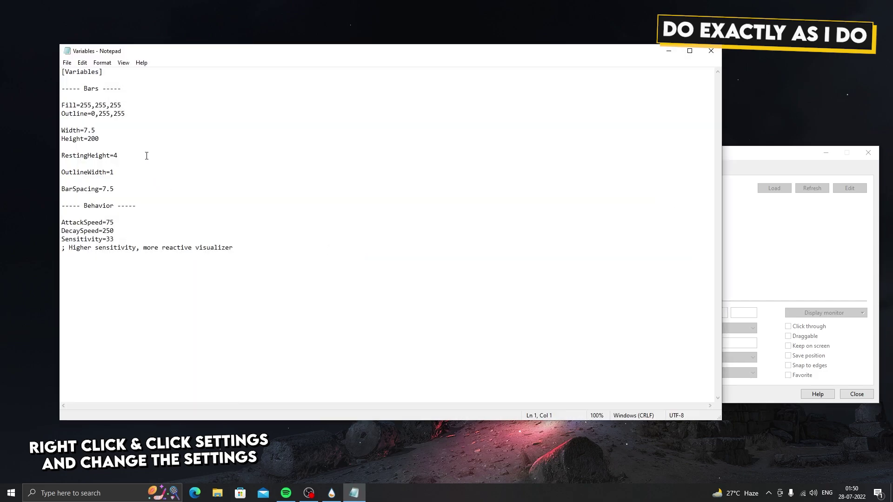
left_click_drag(95, 131, 85, 131)
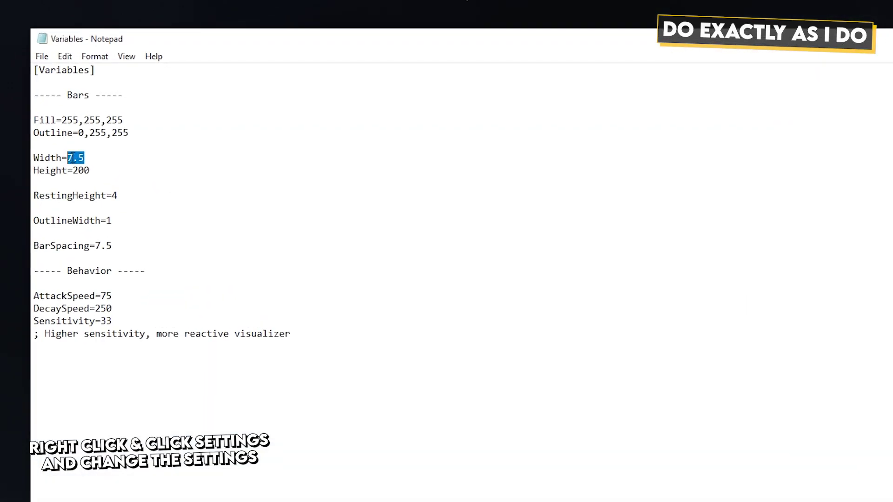
type("2.")
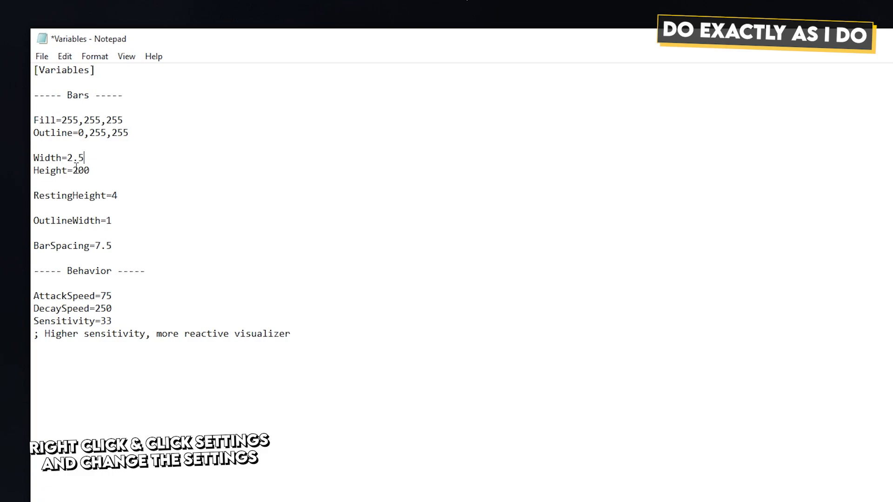
left_click_drag(90, 171, 79, 171)
type("8")
type("50")
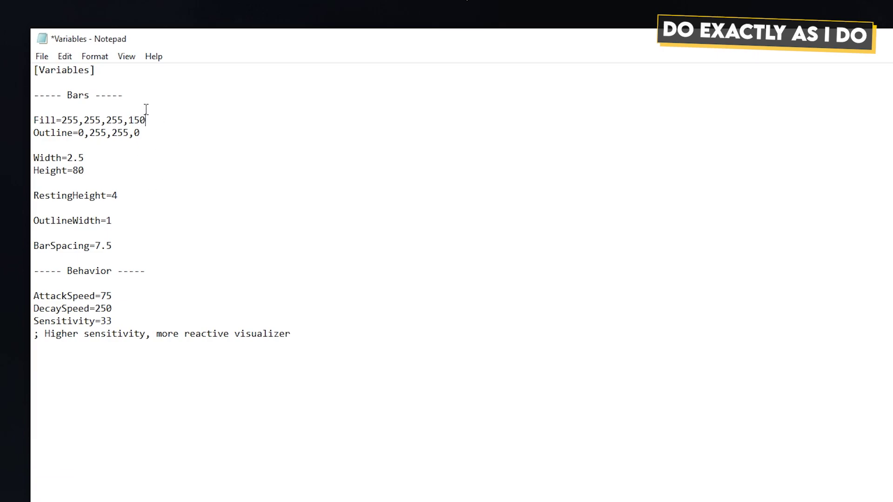
Save and close the Waveline variables file, and refresh the Waveline skin on the desktop
left_click(42, 57)
left_click(67, 118)
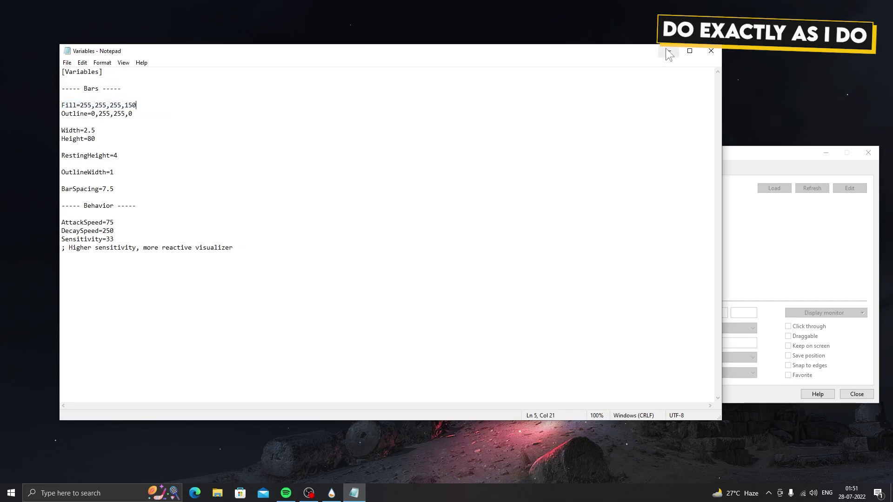
left_click(711, 50)
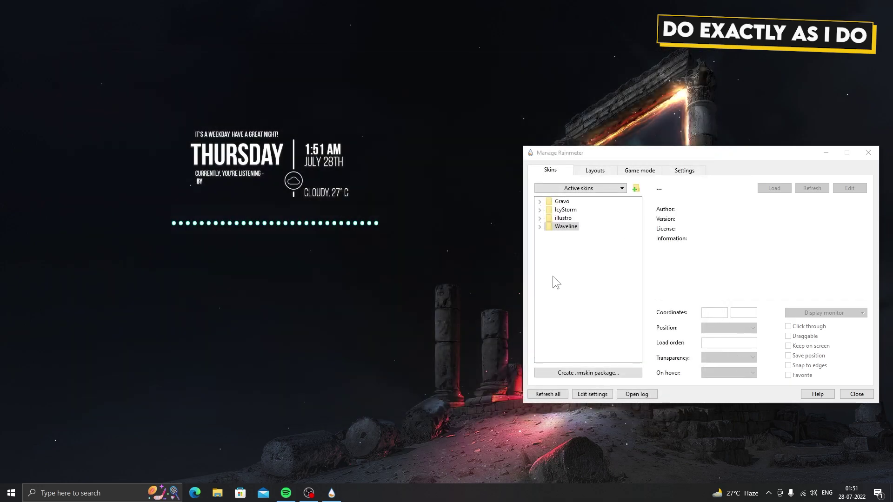
right_click(377, 222)
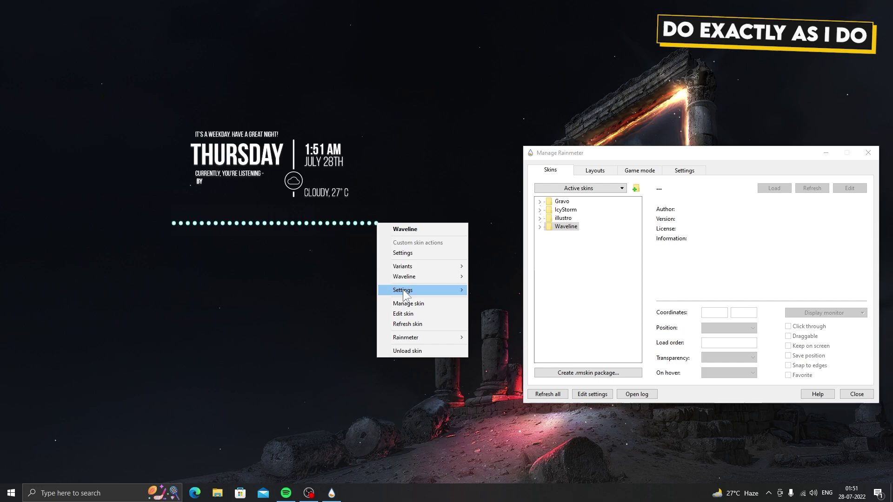
left_click(411, 325)
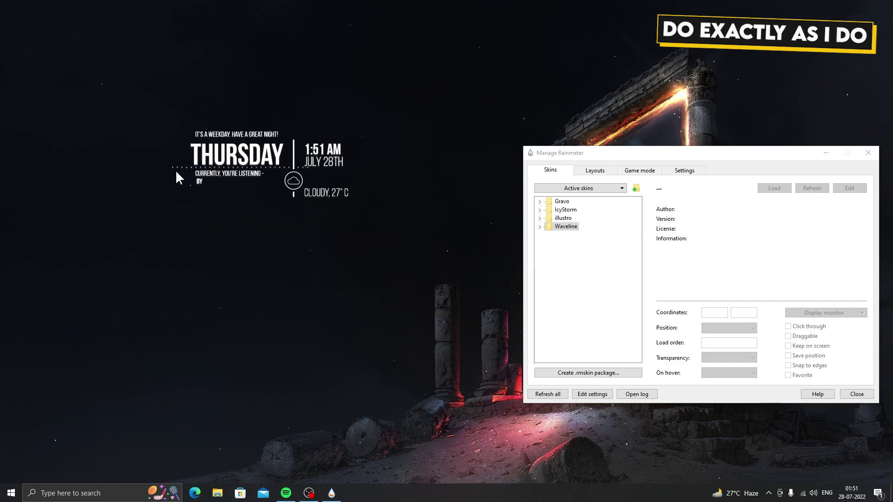
Place the Waveline visualizer below the song text at about 434, 381 and set the position of its Skin.ini to On desktop
left_click_drag(181, 209, 204, 214)
left_click_drag(816, 152, 758, 191)
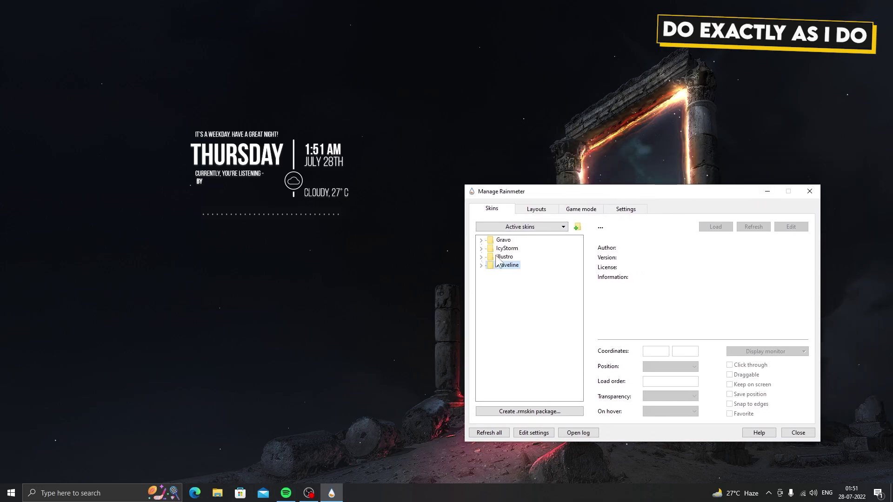
left_click(481, 265)
left_click(513, 273)
left_click(655, 367)
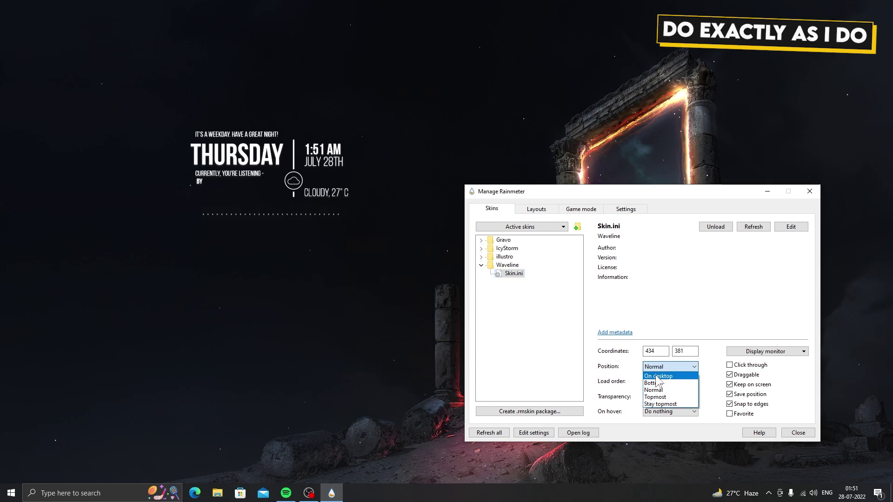
left_click(658, 404)
left_click(769, 192)
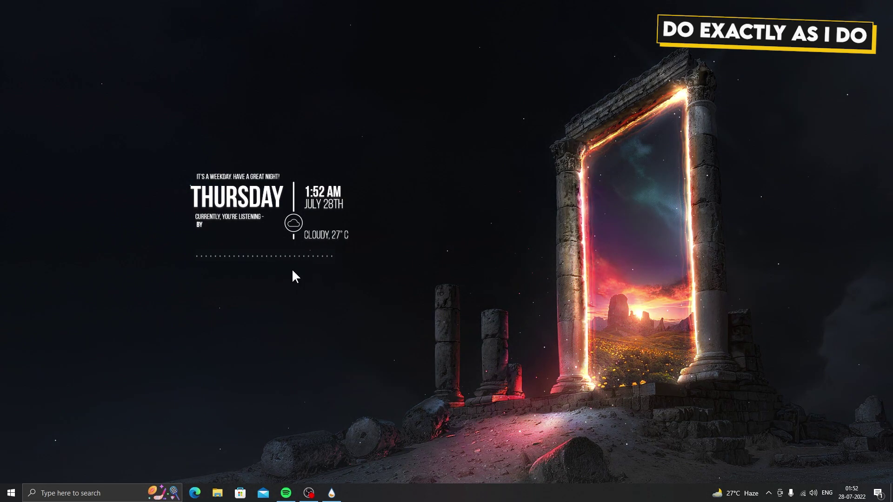
Switch to Spotify, start playing Lost Sky Mix, and return to the desktop with Manage Rainmeter open
left_click(331, 494)
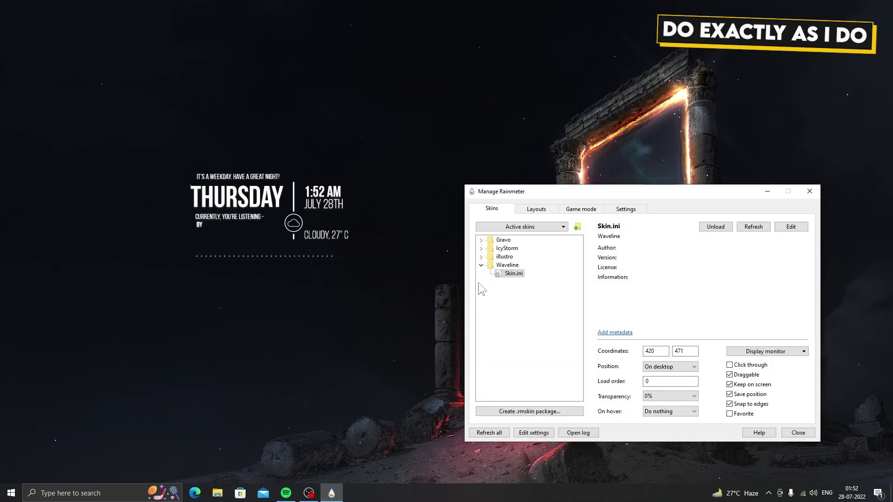
left_click(286, 493)
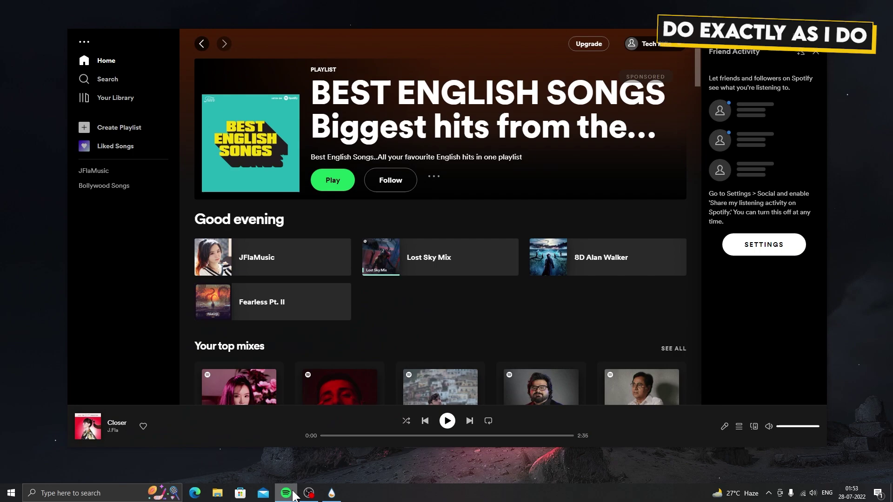
left_click(500, 258)
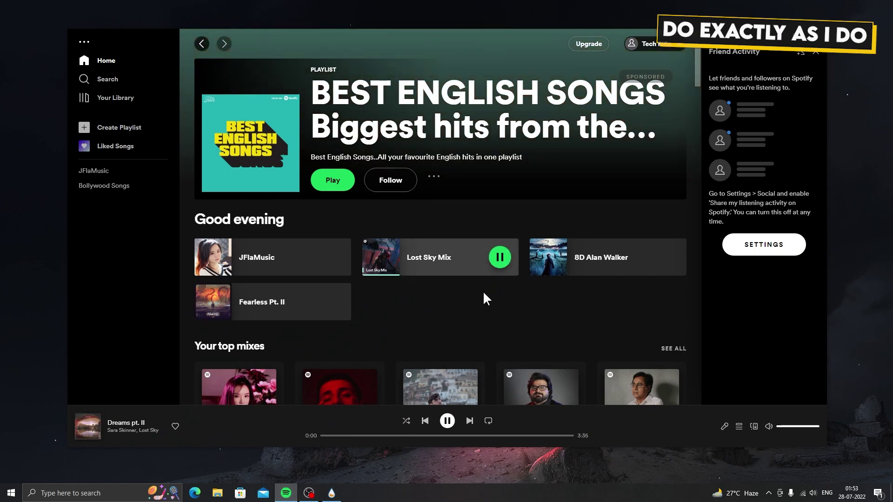
left_click(286, 493)
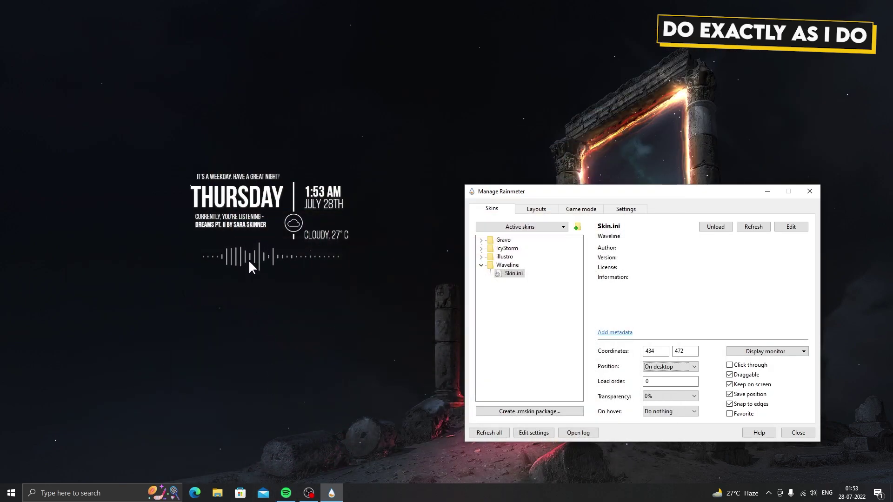
Collapse the Waveline folder and load Snow.ini from IcyStorm's SnowV2 folder
left_click(481, 264)
left_click(481, 248)
left_click(507, 249)
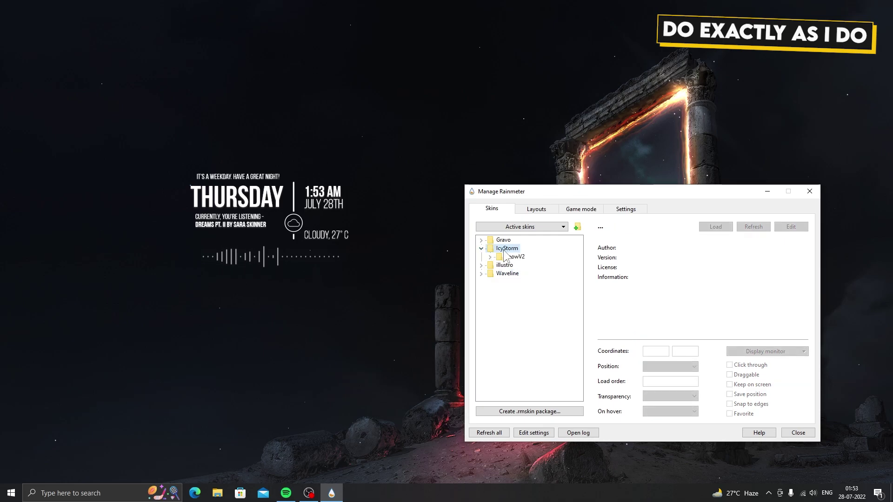
left_click(506, 258)
left_click(490, 258)
right_click(510, 265)
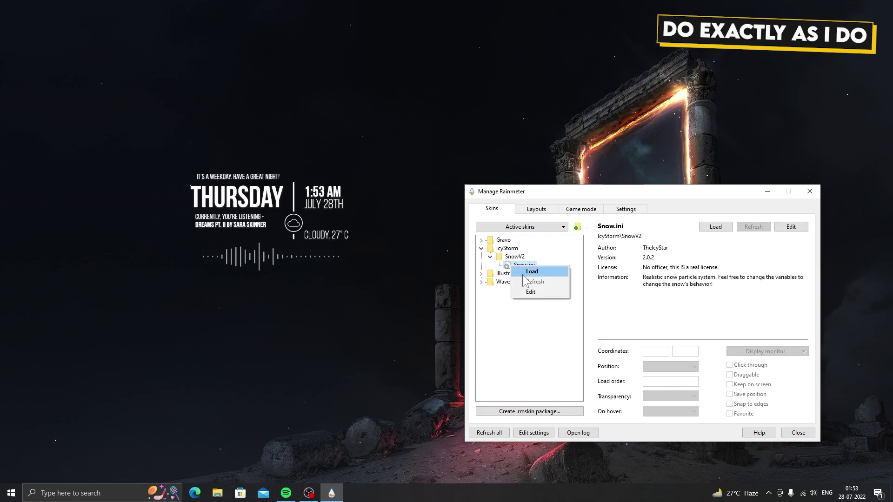
left_click(522, 274)
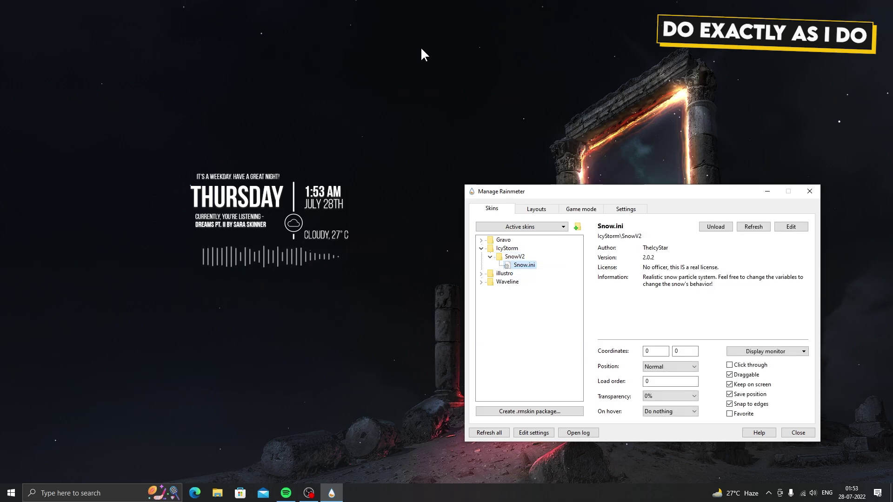
Close Manage Rainmeter and hide the search box on the taskbar
left_click(809, 191)
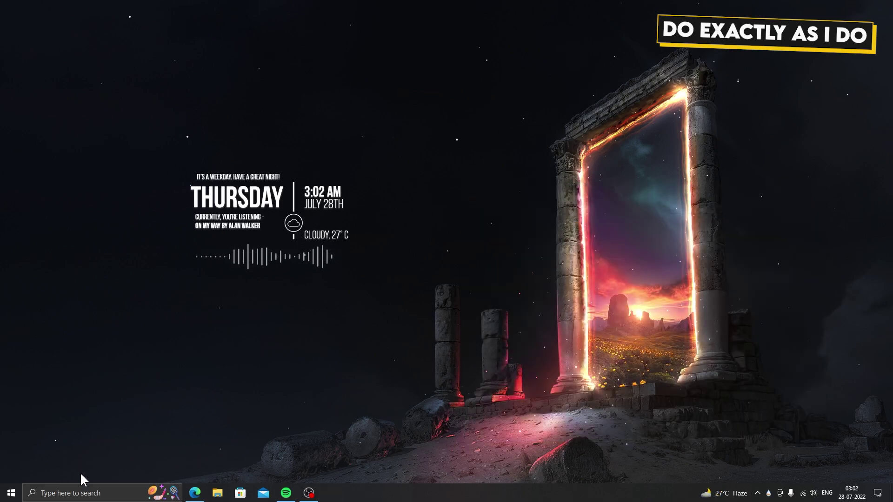
right_click(419, 496)
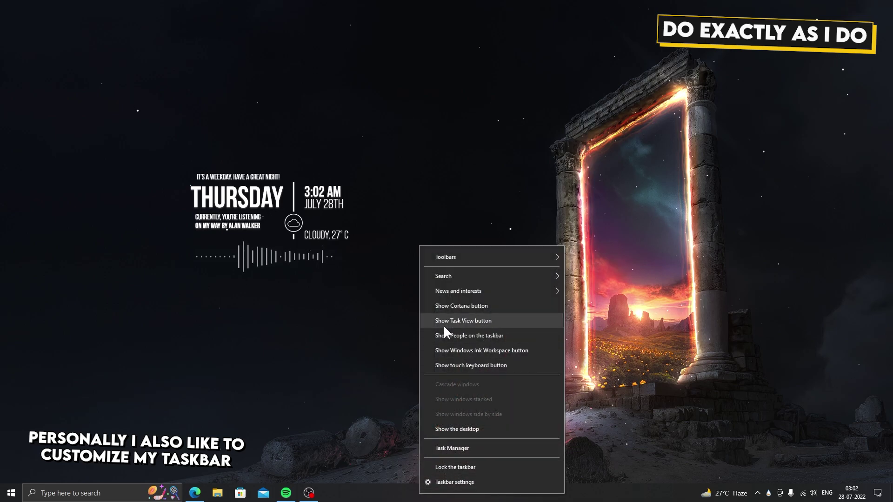
mouse_move(448, 278)
left_click(587, 279)
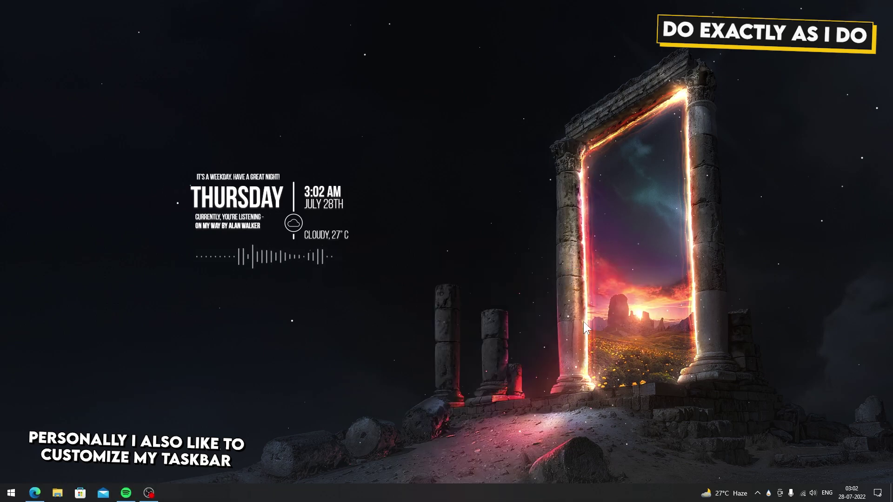
Add the Links toolbar to the taskbar and turn off News and interests
right_click(552, 495)
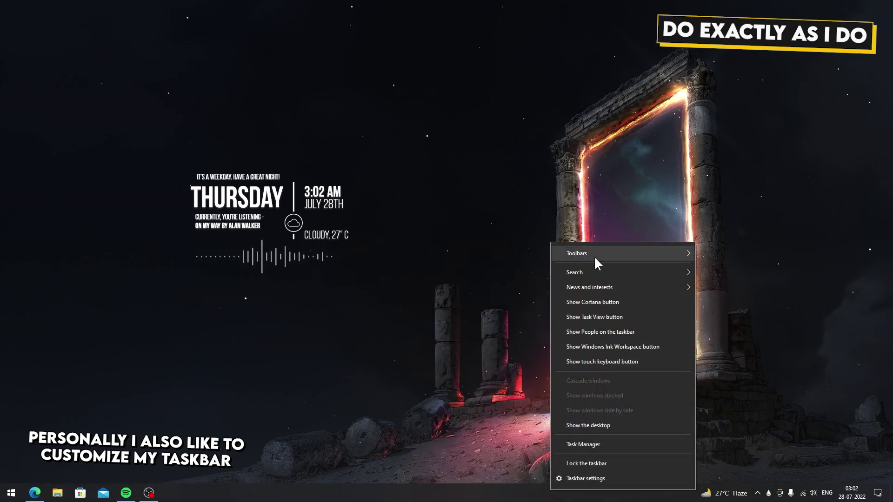
mouse_move(594, 254)
left_click(710, 268)
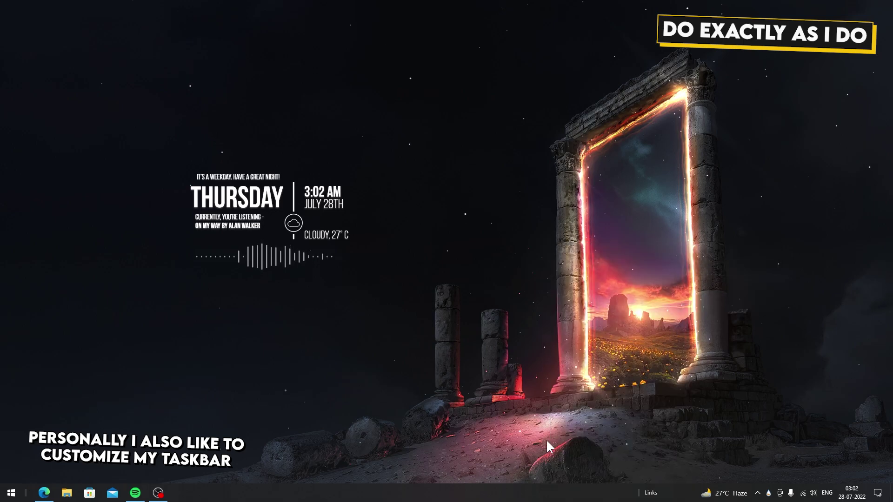
right_click(533, 494)
mouse_move(622, 286)
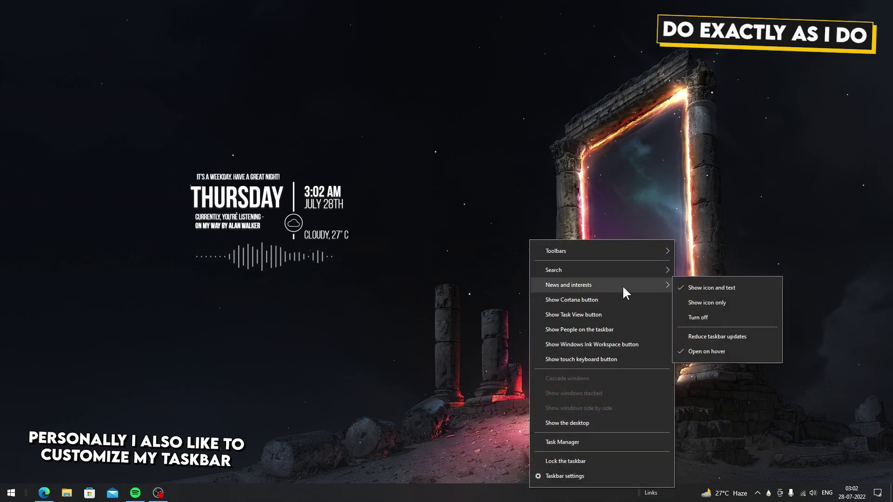
left_click(691, 318)
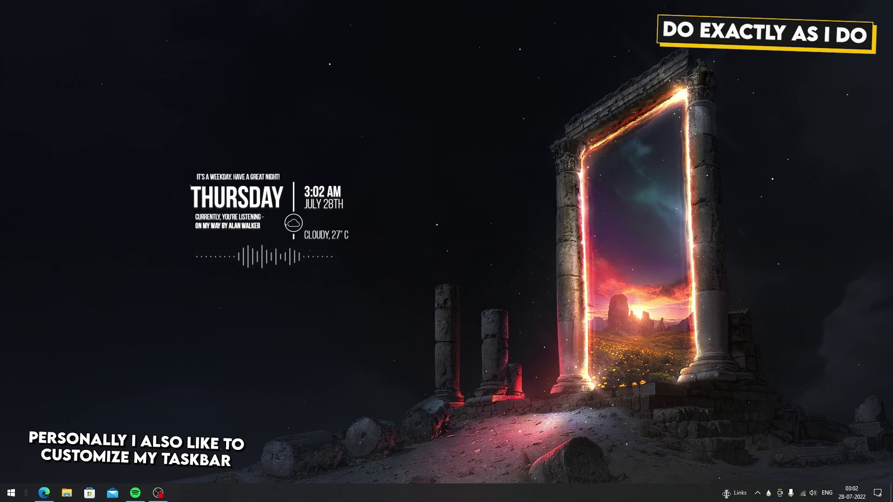
Move the Links toolbar beside the Start button and place the app icons in the middle of the taskbar
left_click_drag(726, 494, 27, 498)
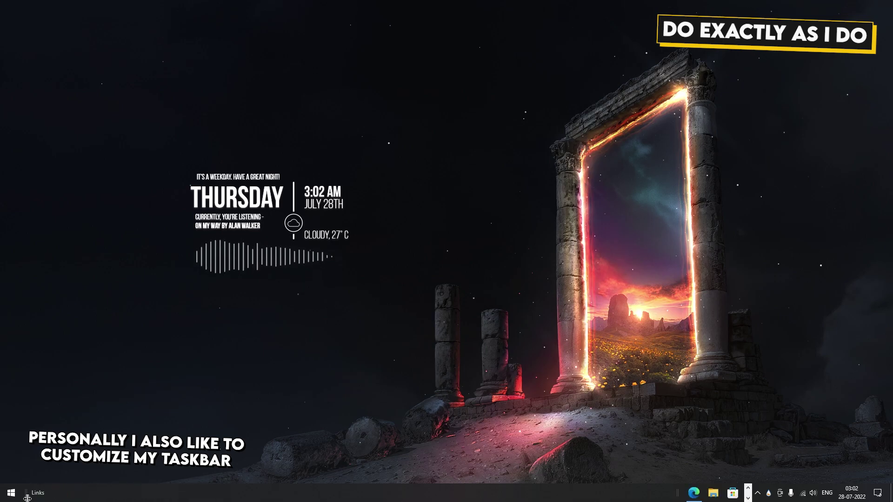
left_click_drag(674, 497, 377, 496)
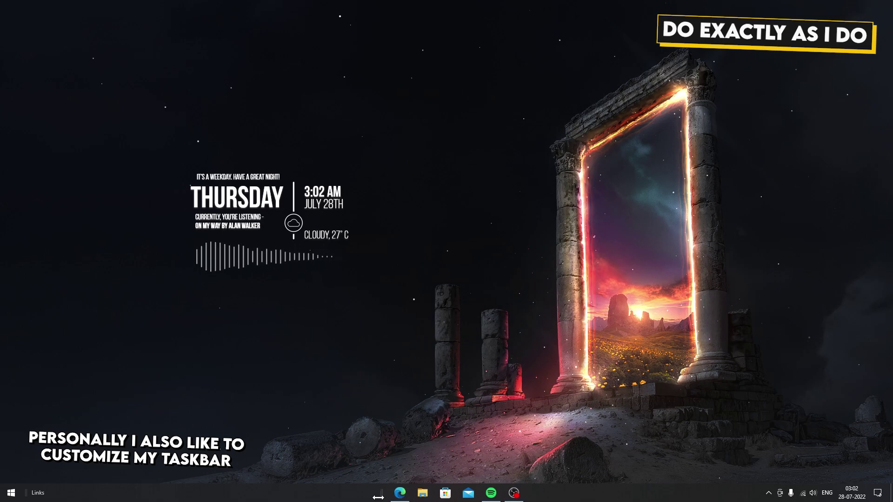
Turn on small taskbar buttons in the taskbar settings and shift the app icons back to the middle of the taskbar
right_click(579, 494)
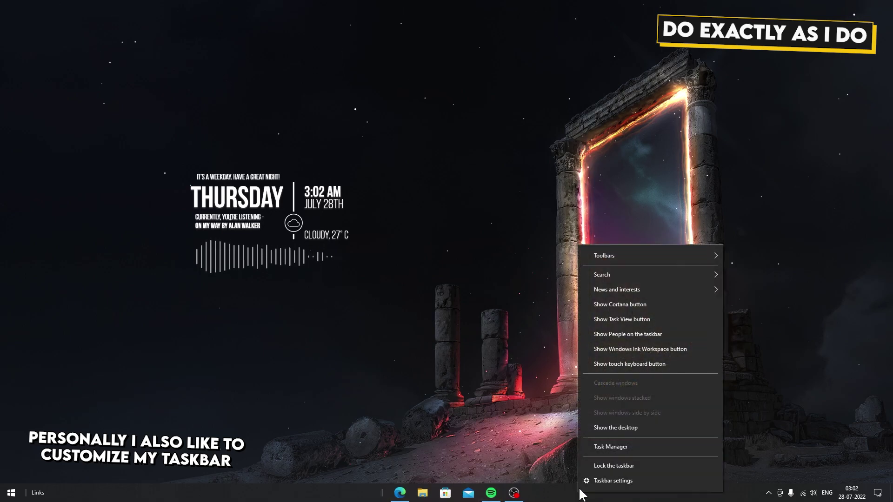
left_click(605, 480)
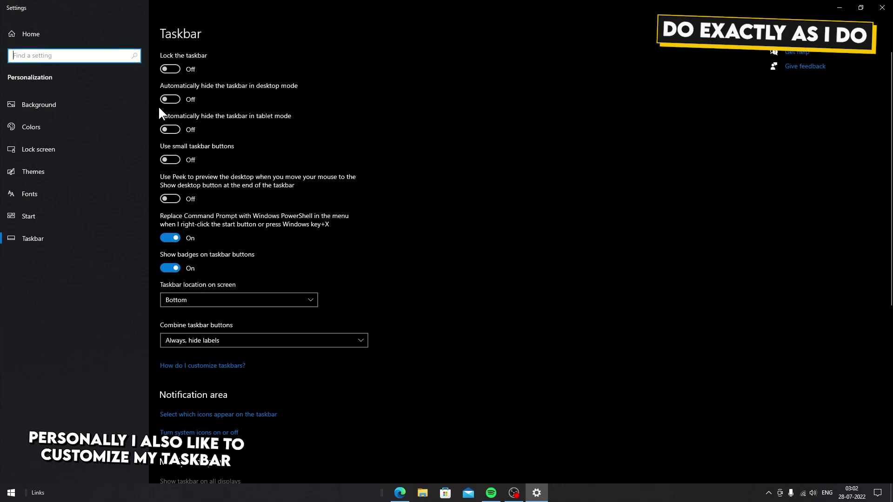
left_click(171, 160)
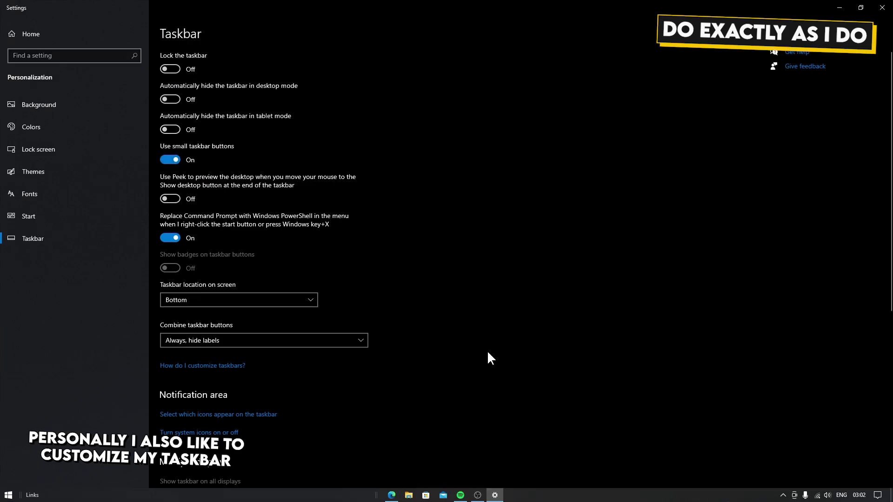
left_click(495, 495)
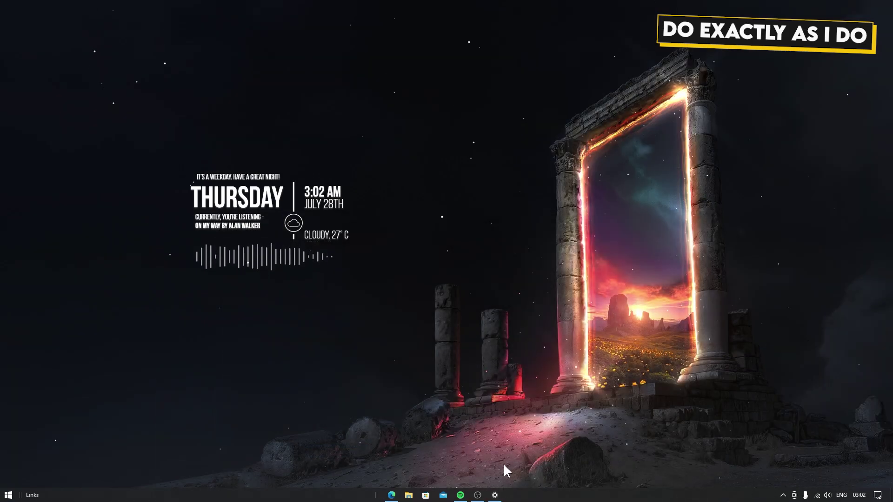
left_click_drag(377, 495, 387, 492)
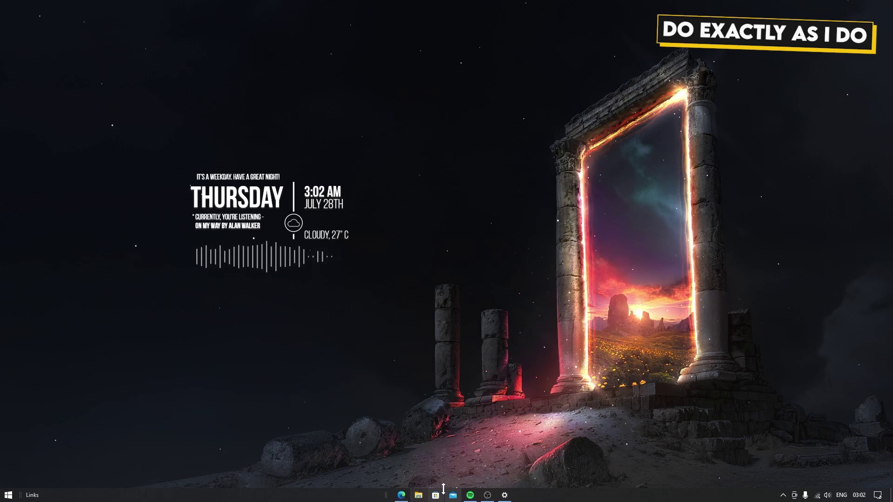